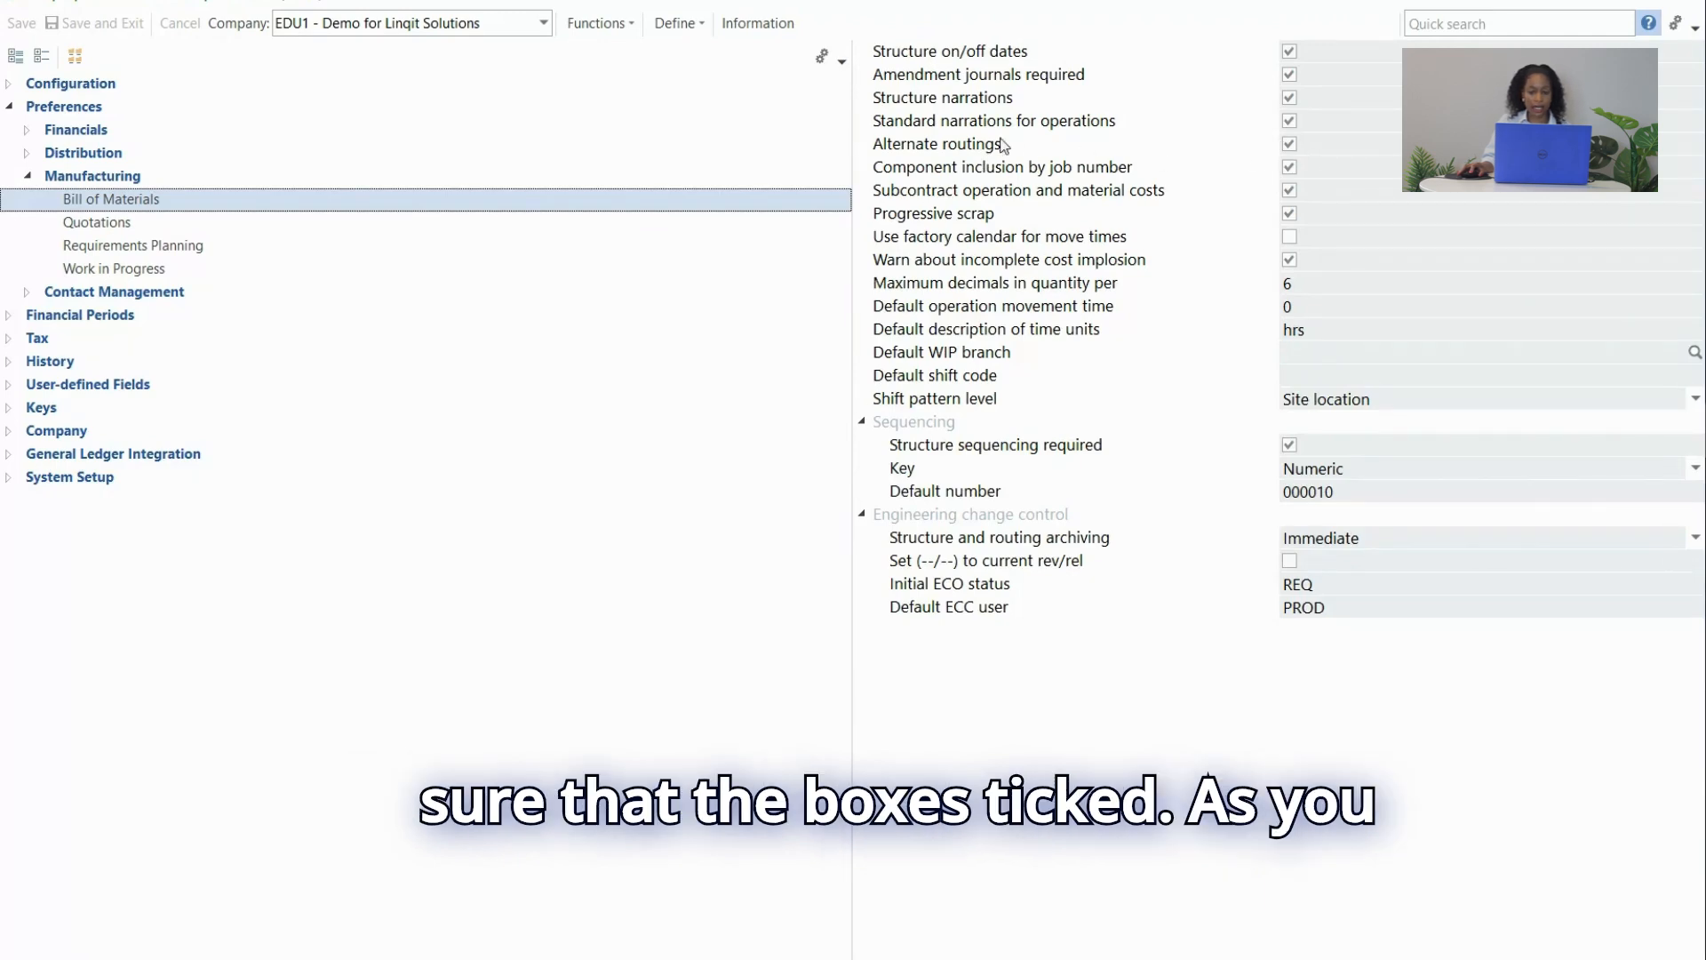
Enable Alternate routings in the Bill of Materials setup, save and exit, and acknowledge the notice.
click(1290, 144)
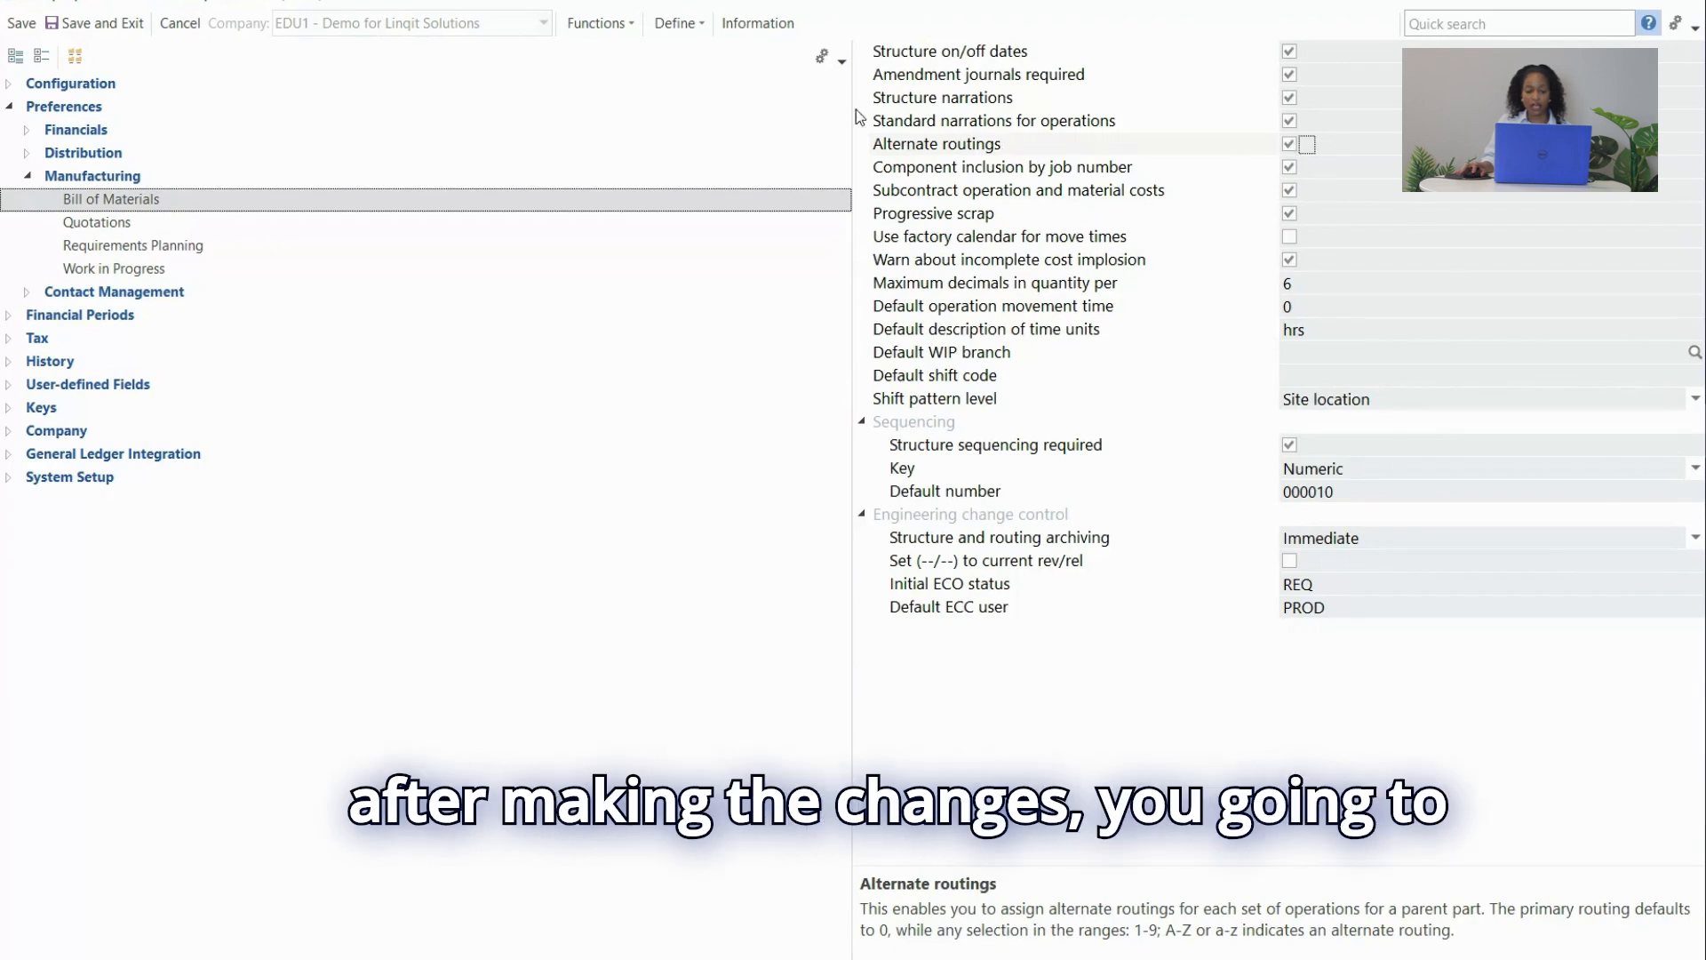
click(84, 28)
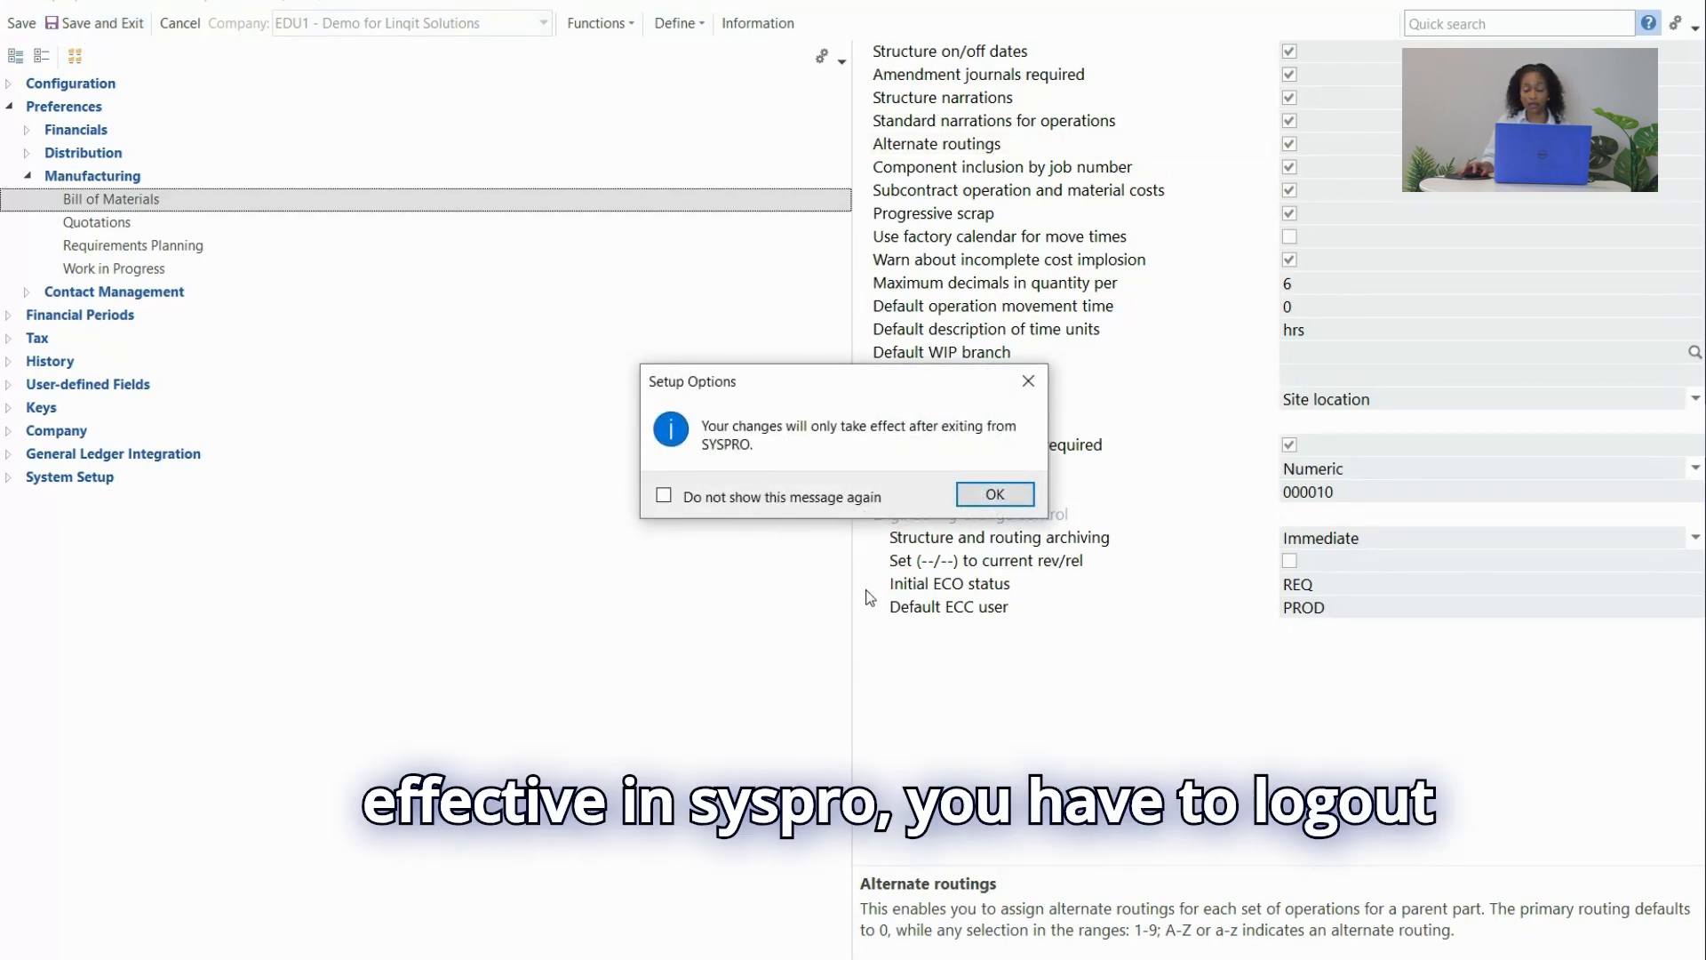
click(996, 495)
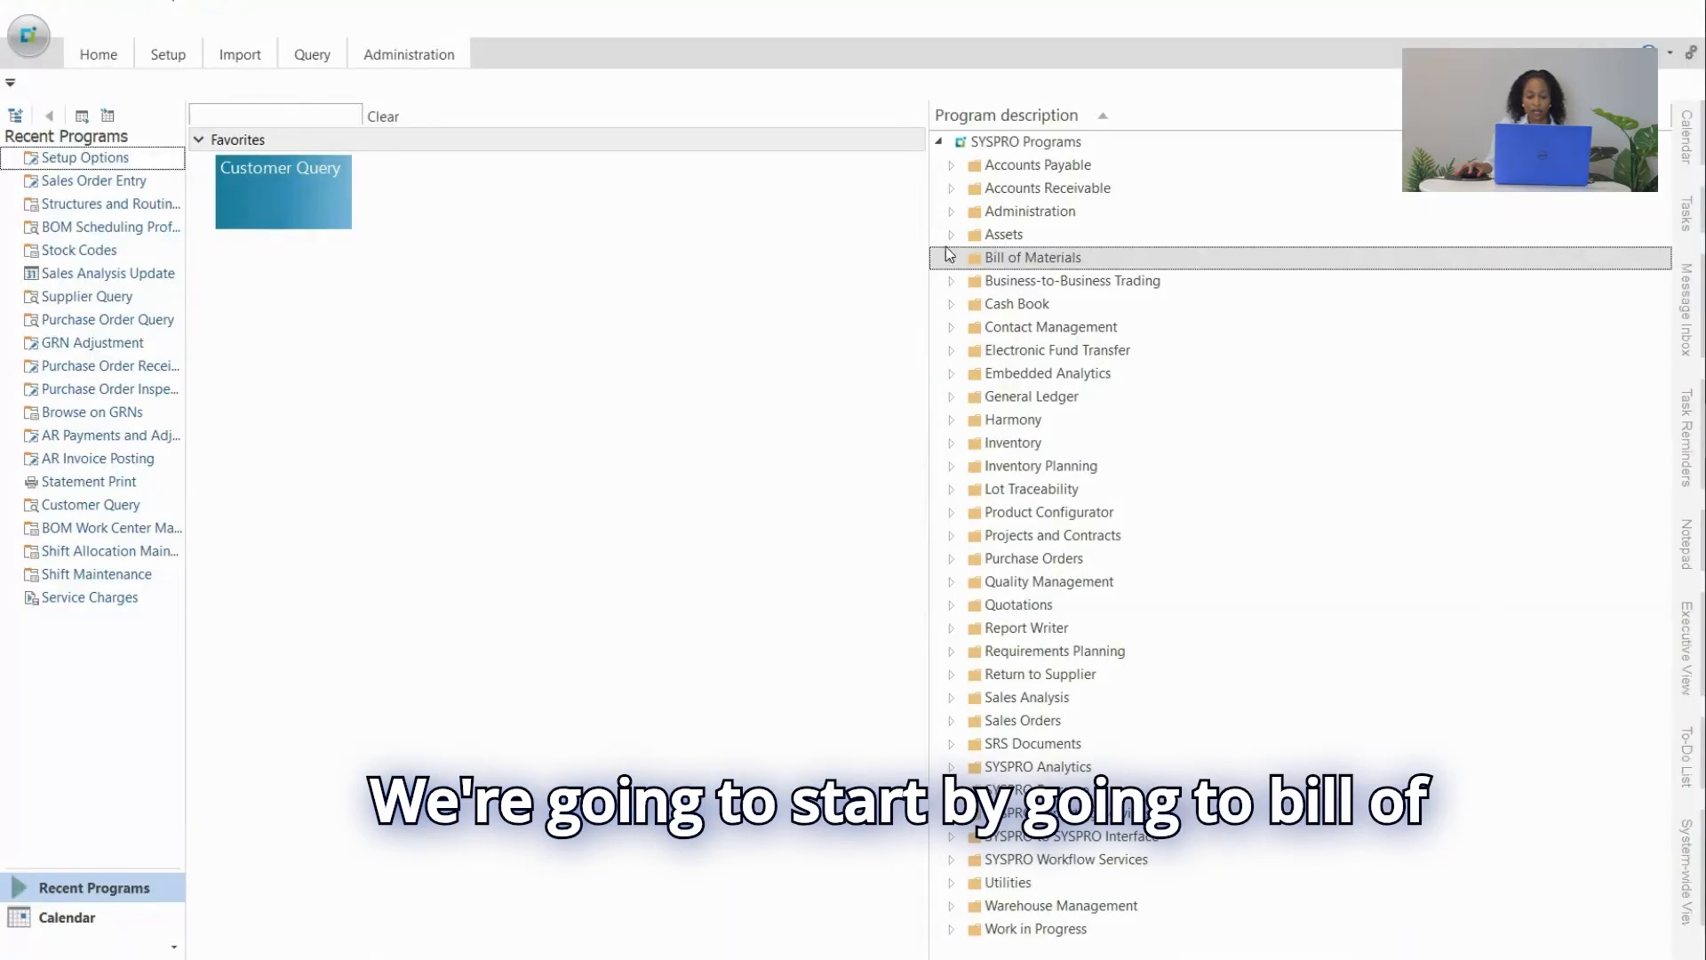
Open the Routings program under Bill of Materials > Setup.
click(950, 257)
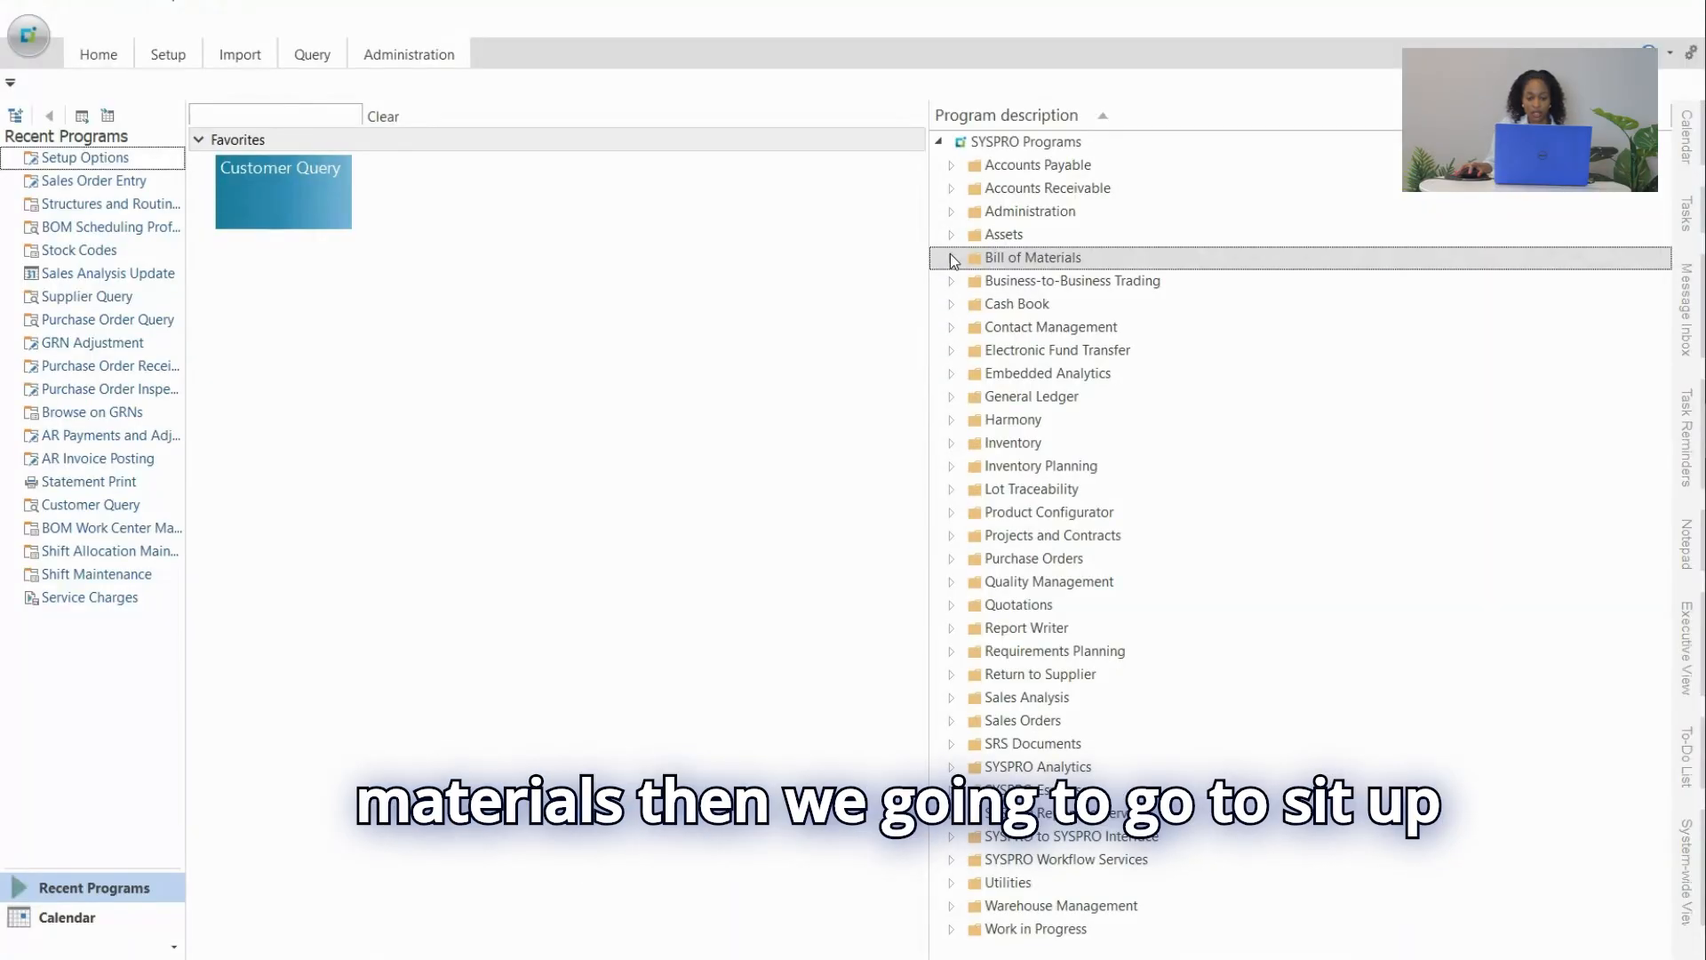
click(966, 444)
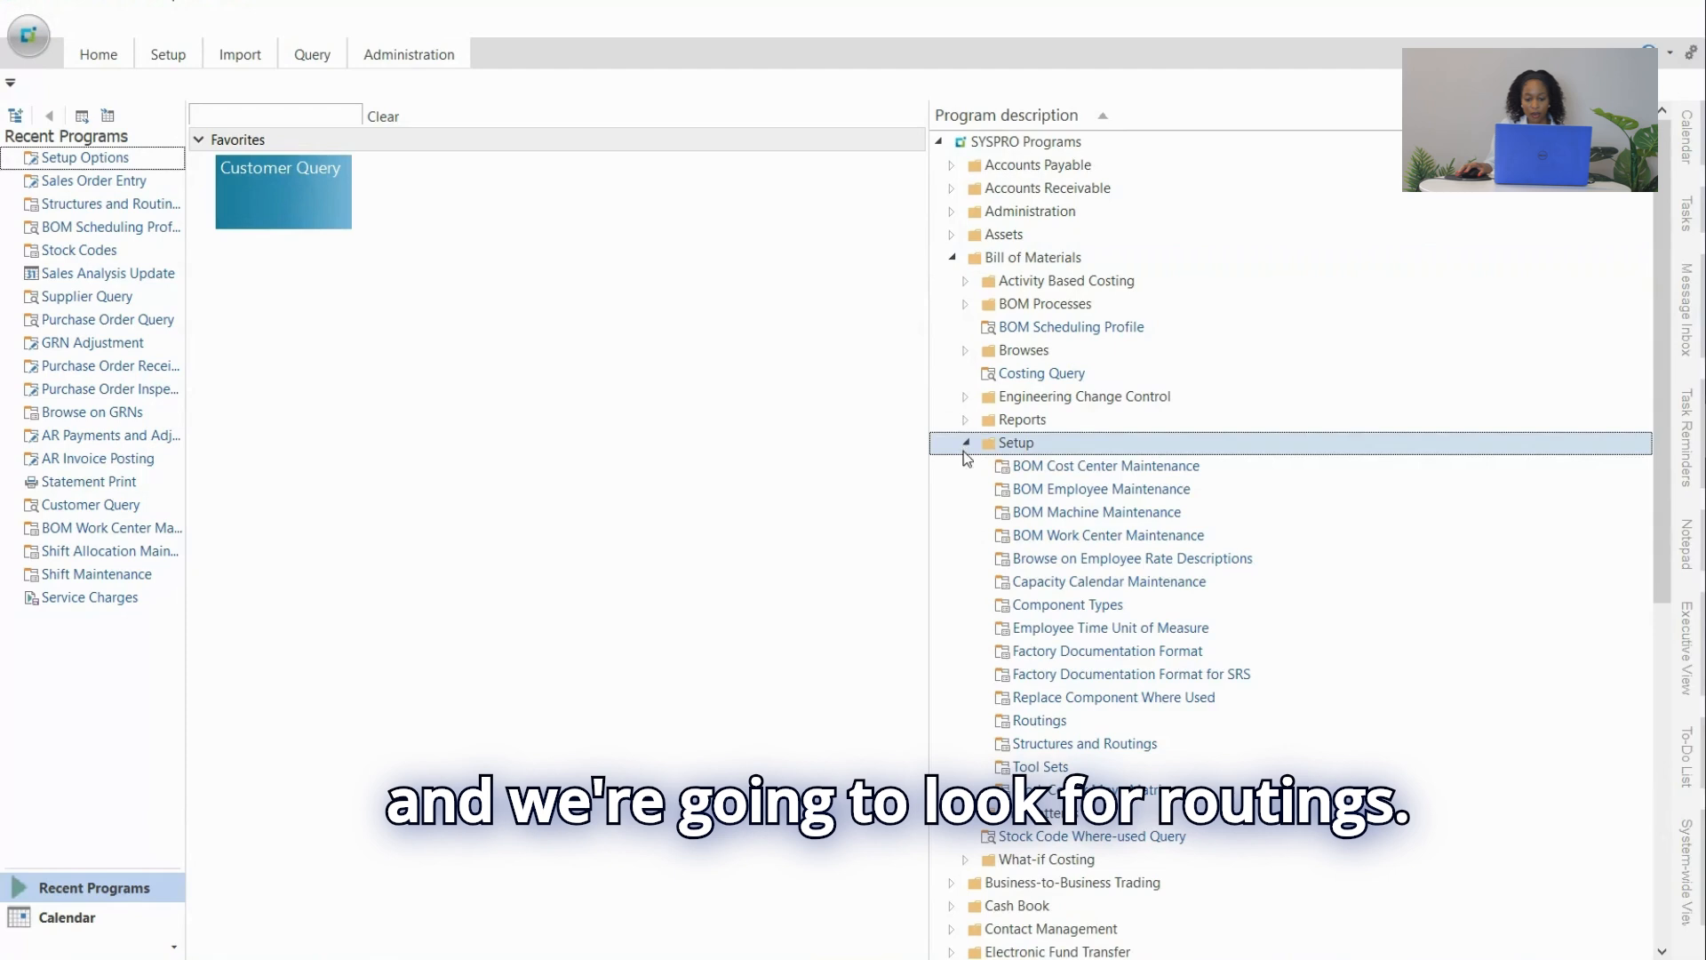
double_click(1031, 722)
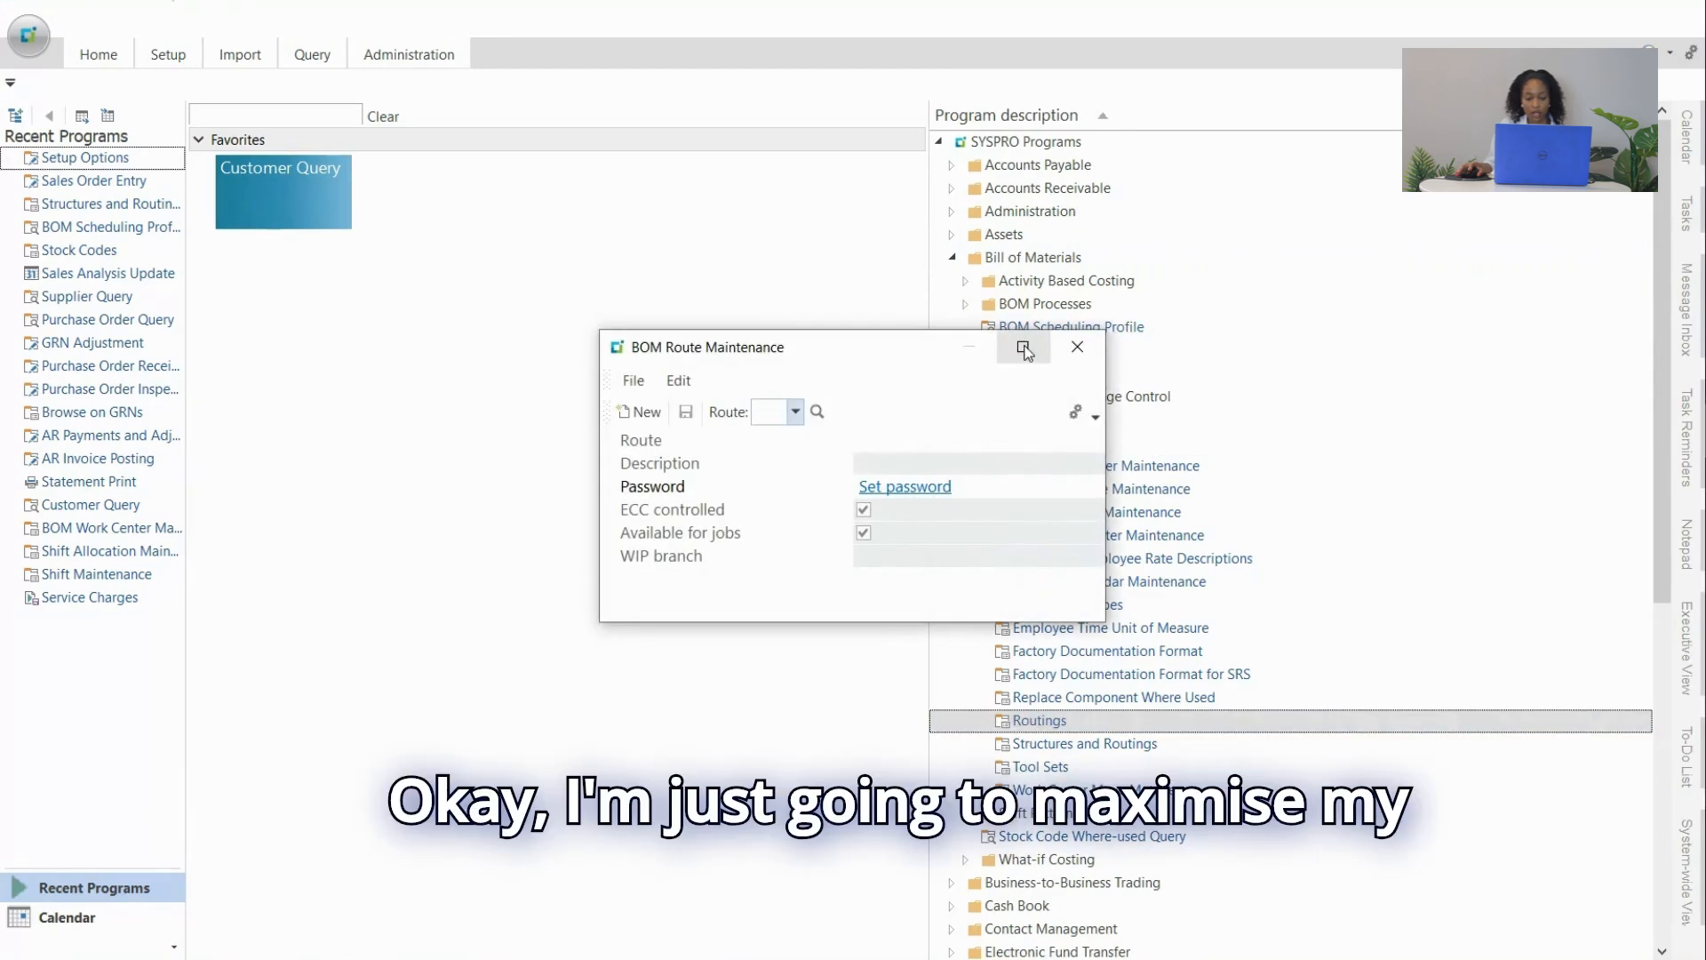
Load route 5 and replace its ROUTE 5 description with 'Development'.
click(1023, 346)
click(163, 59)
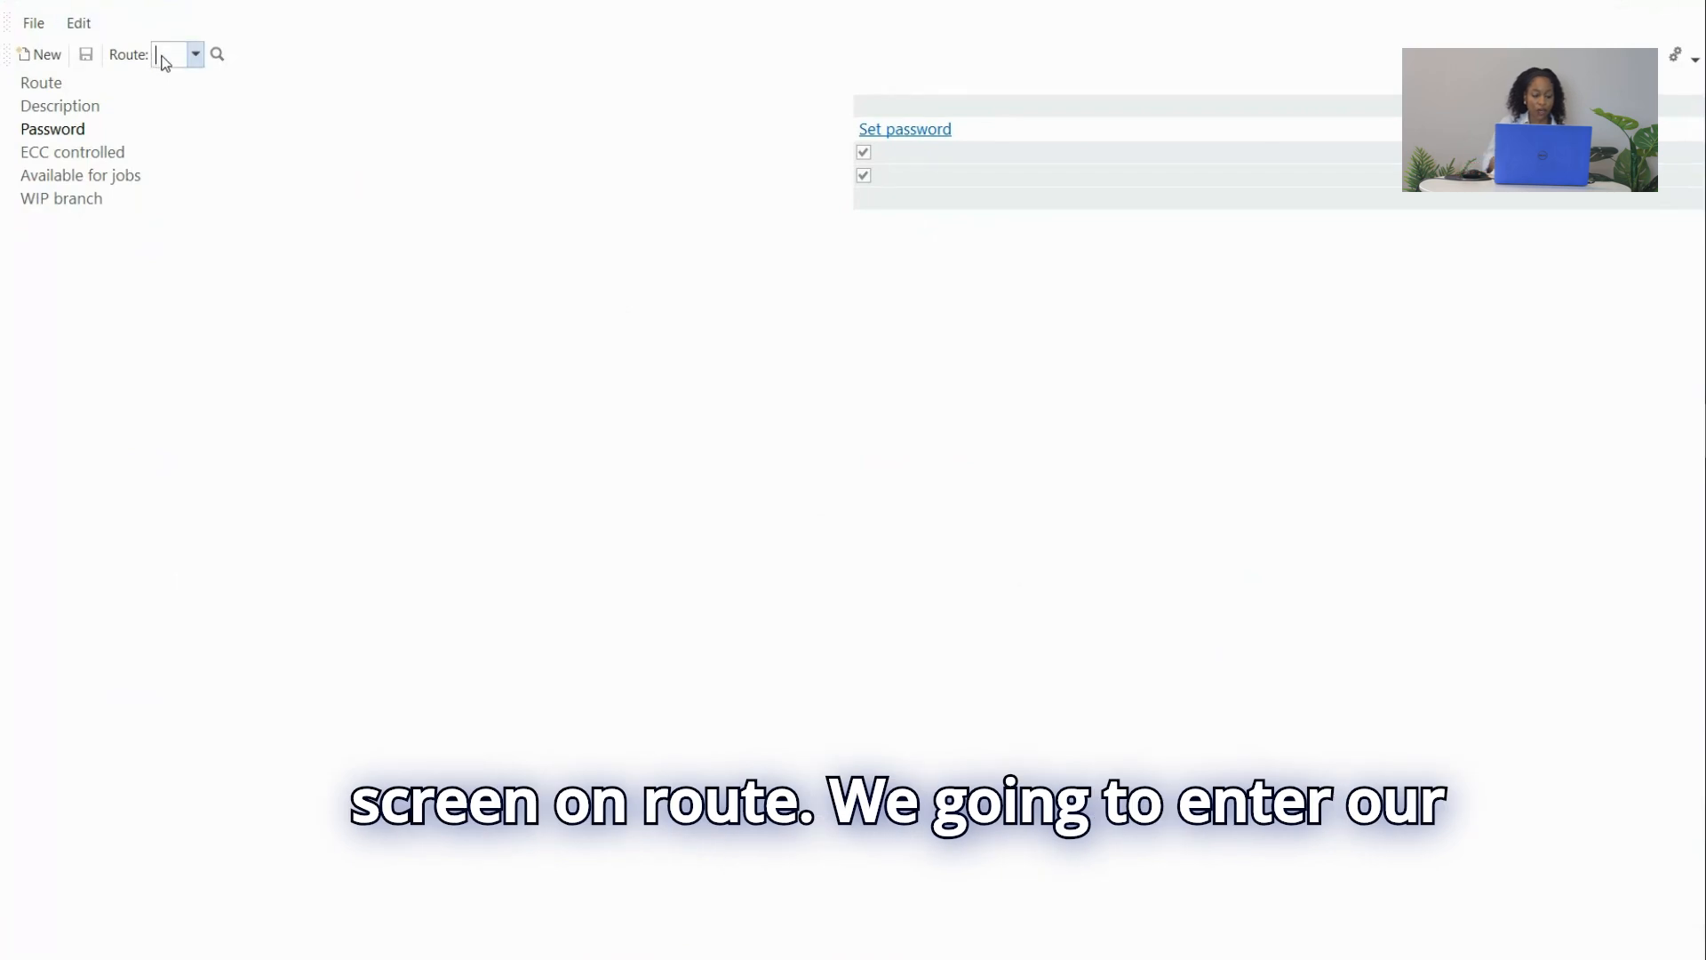
text(S)
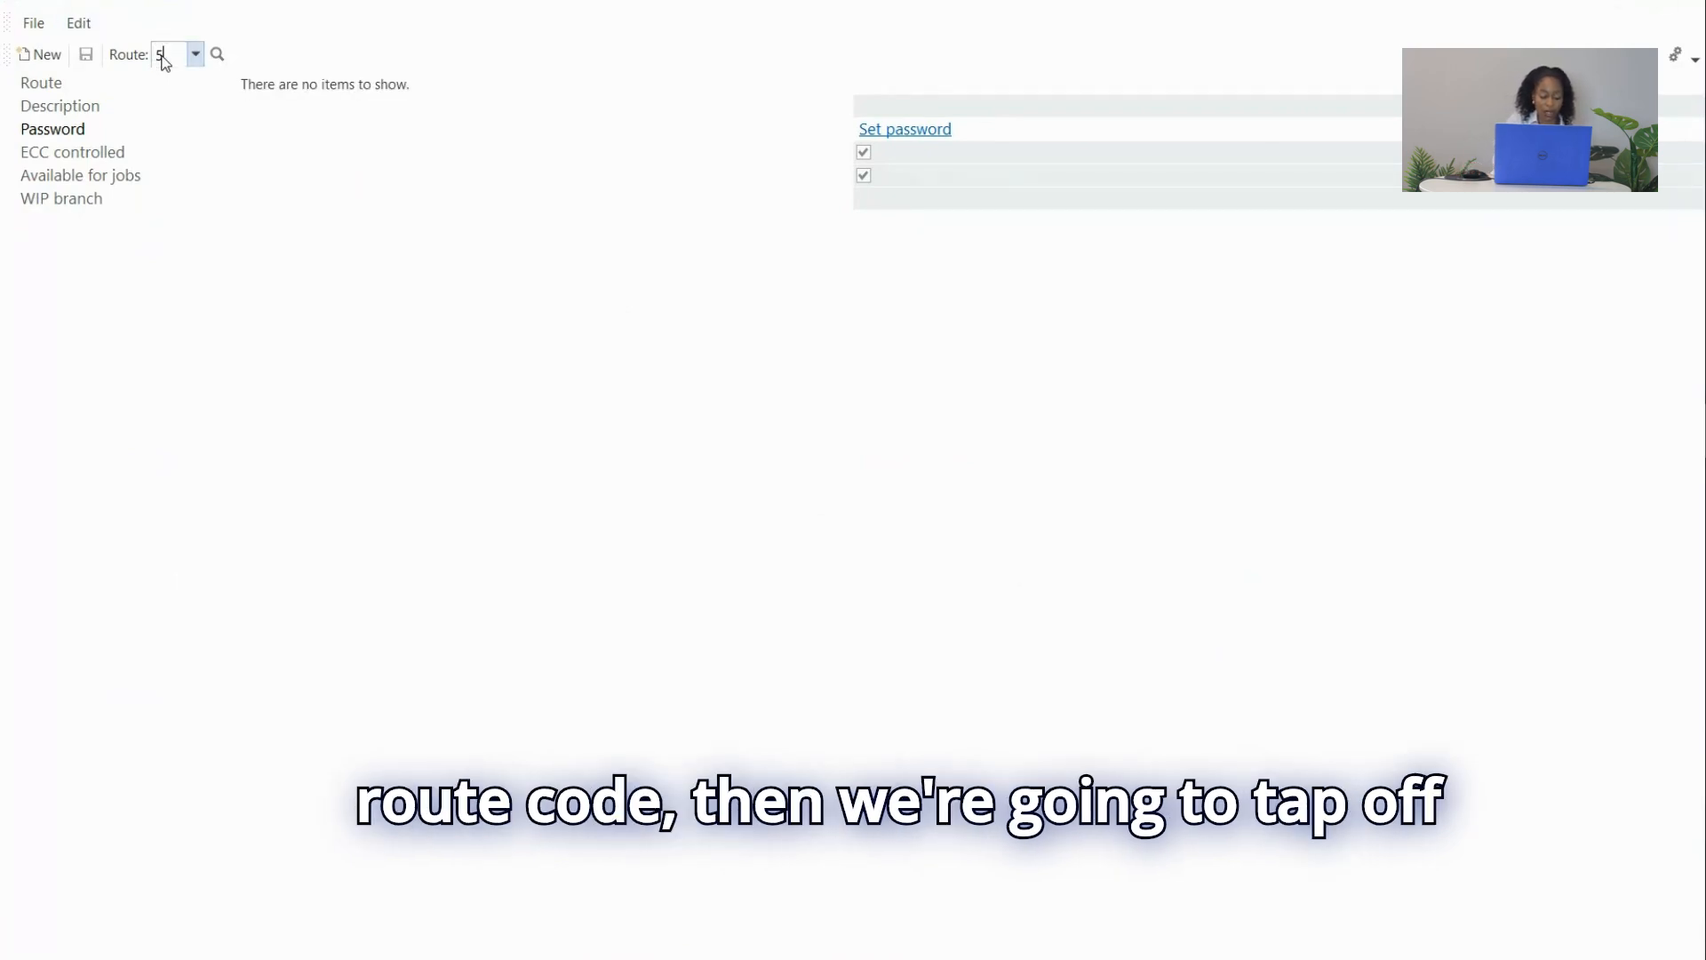
key(Tab)
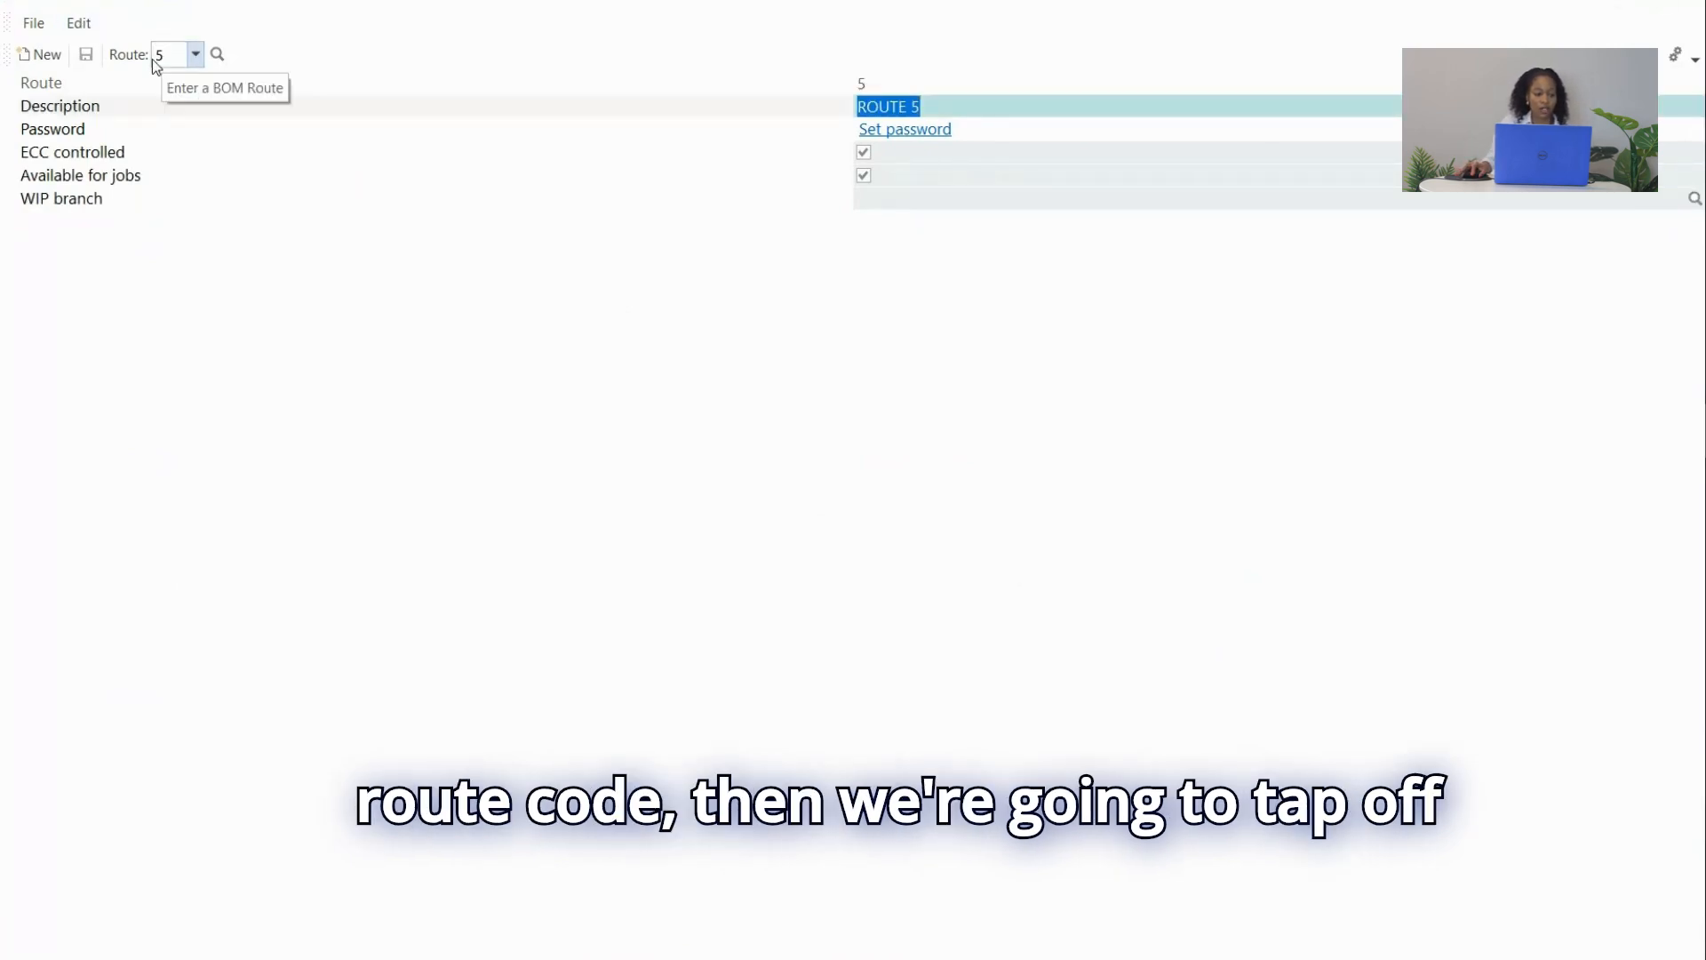
key(BackSpace)
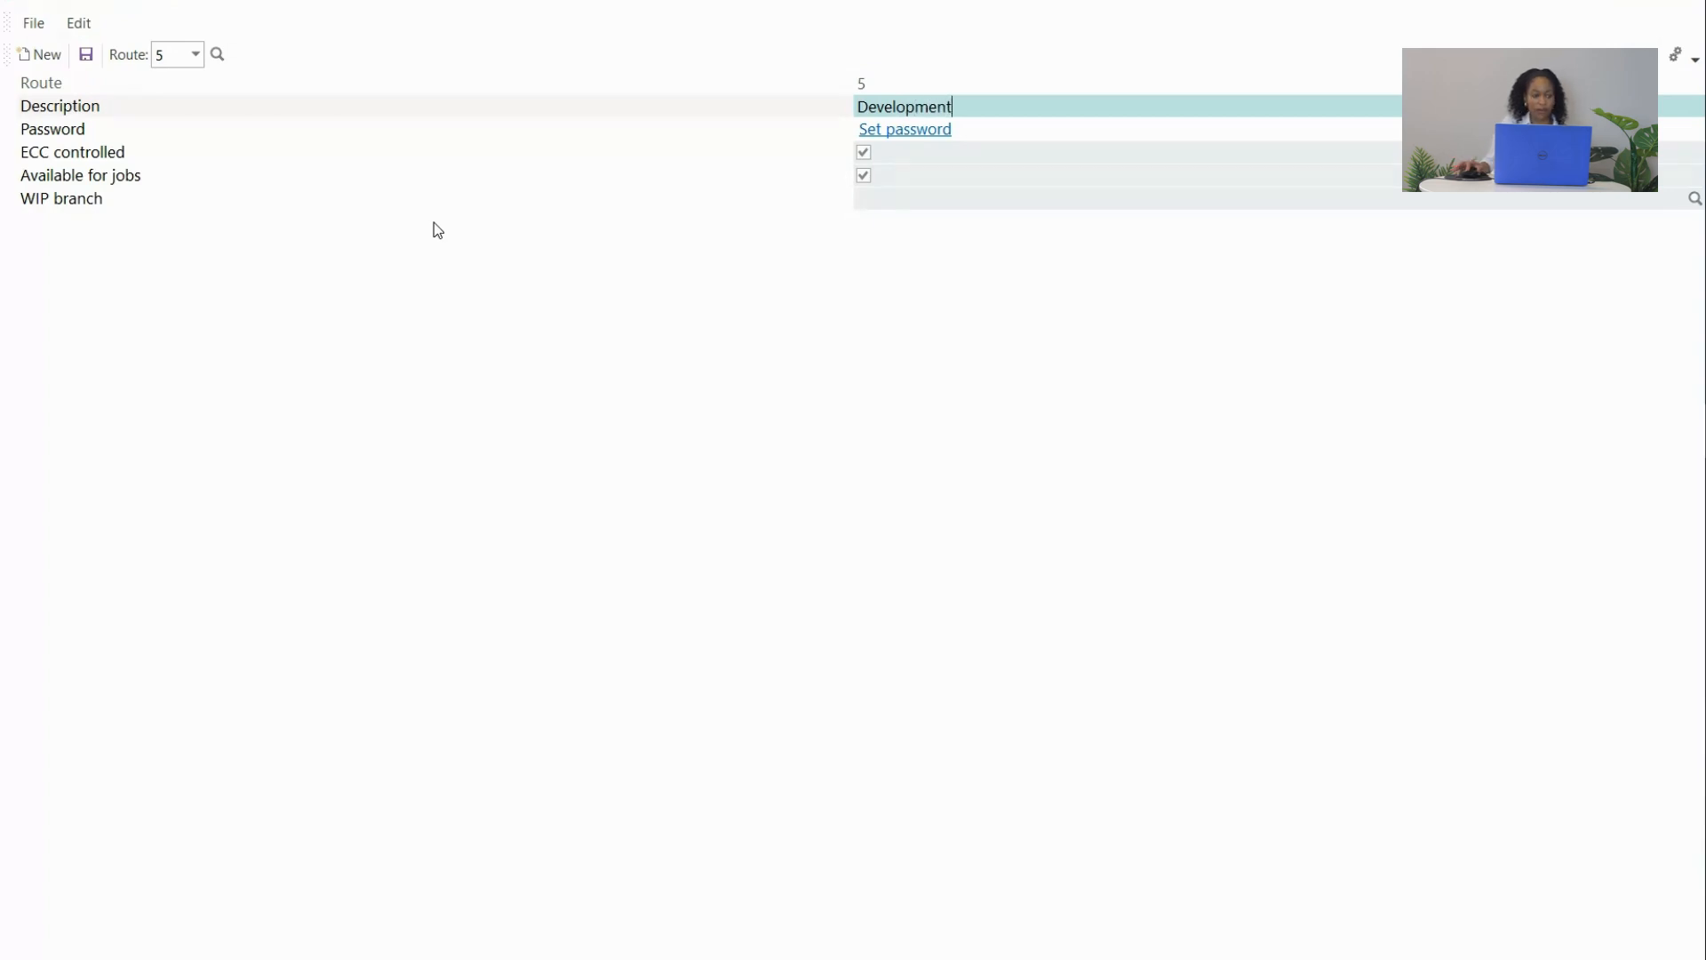
click(60, 139)
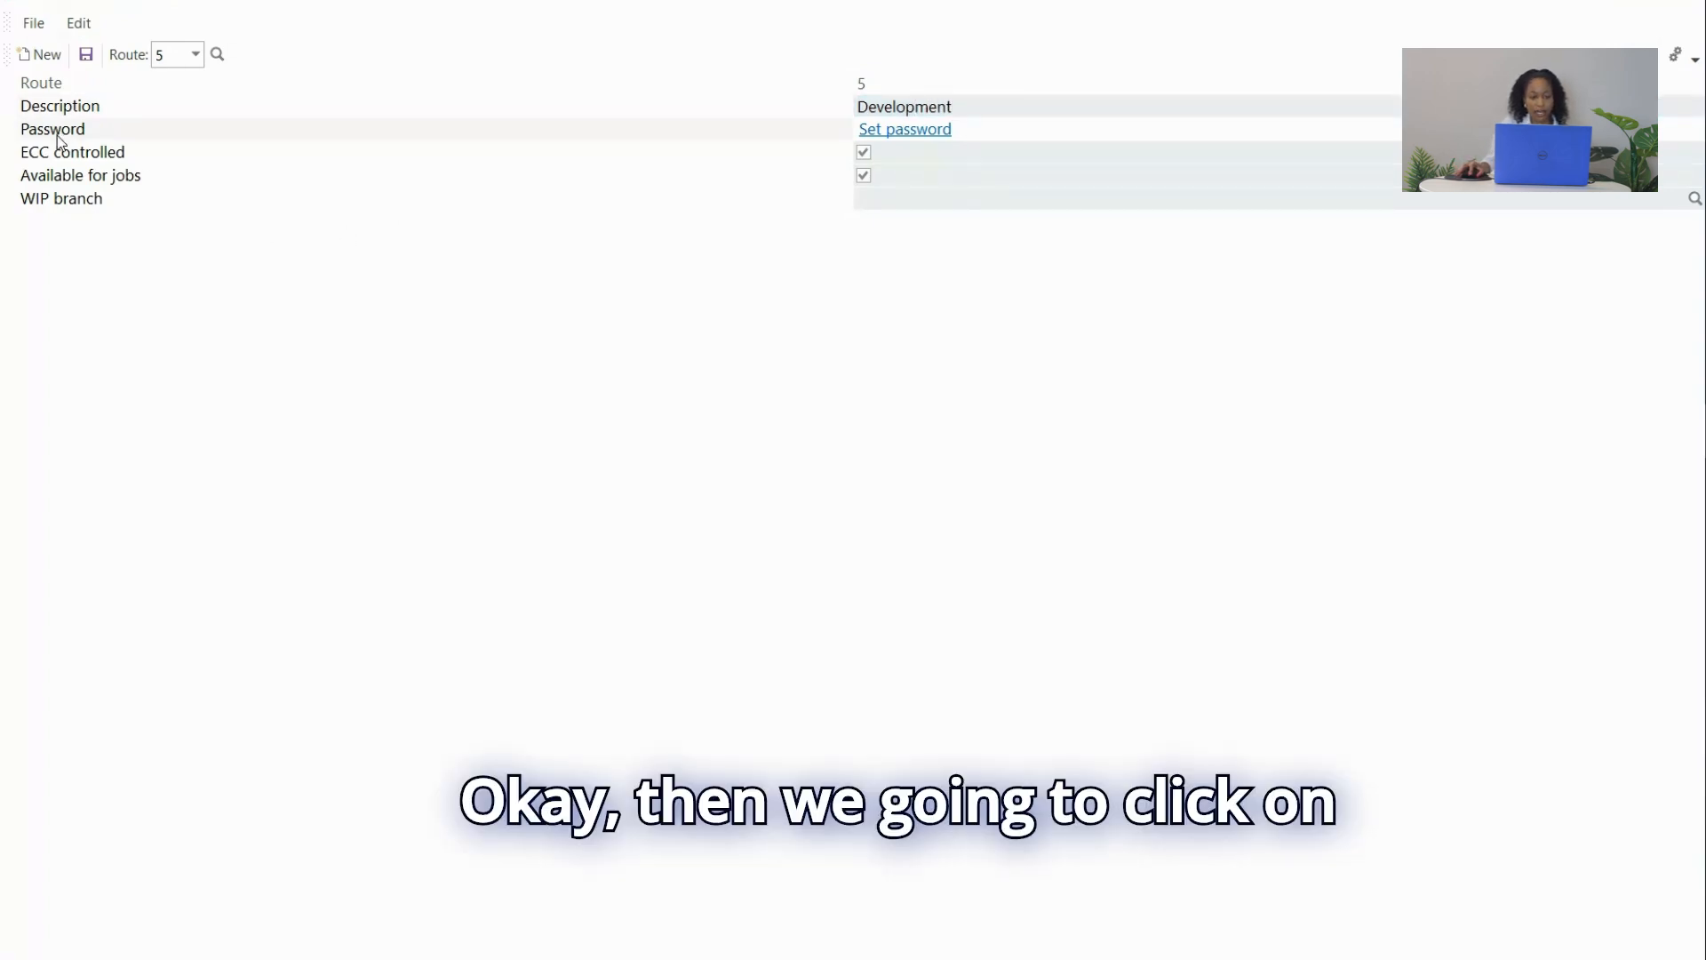
click(913, 132)
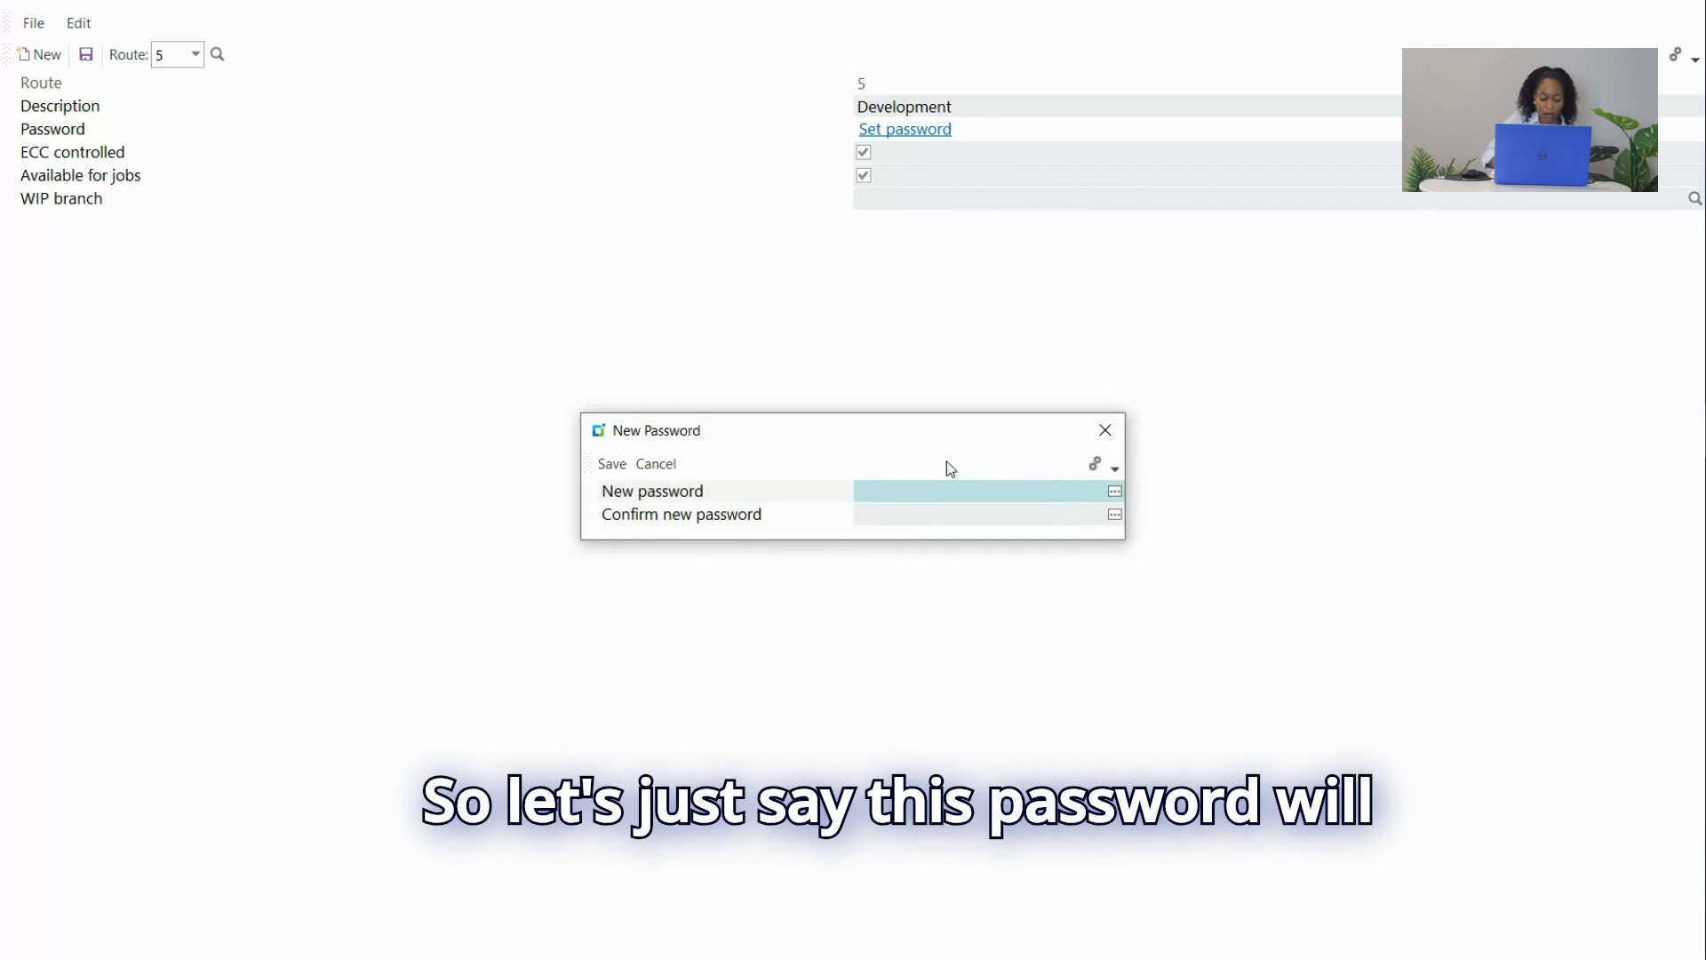
Enter and confirm route 5's password, reveal both entries to check they match, and save.
key(Caps_Lock)
text(dev)
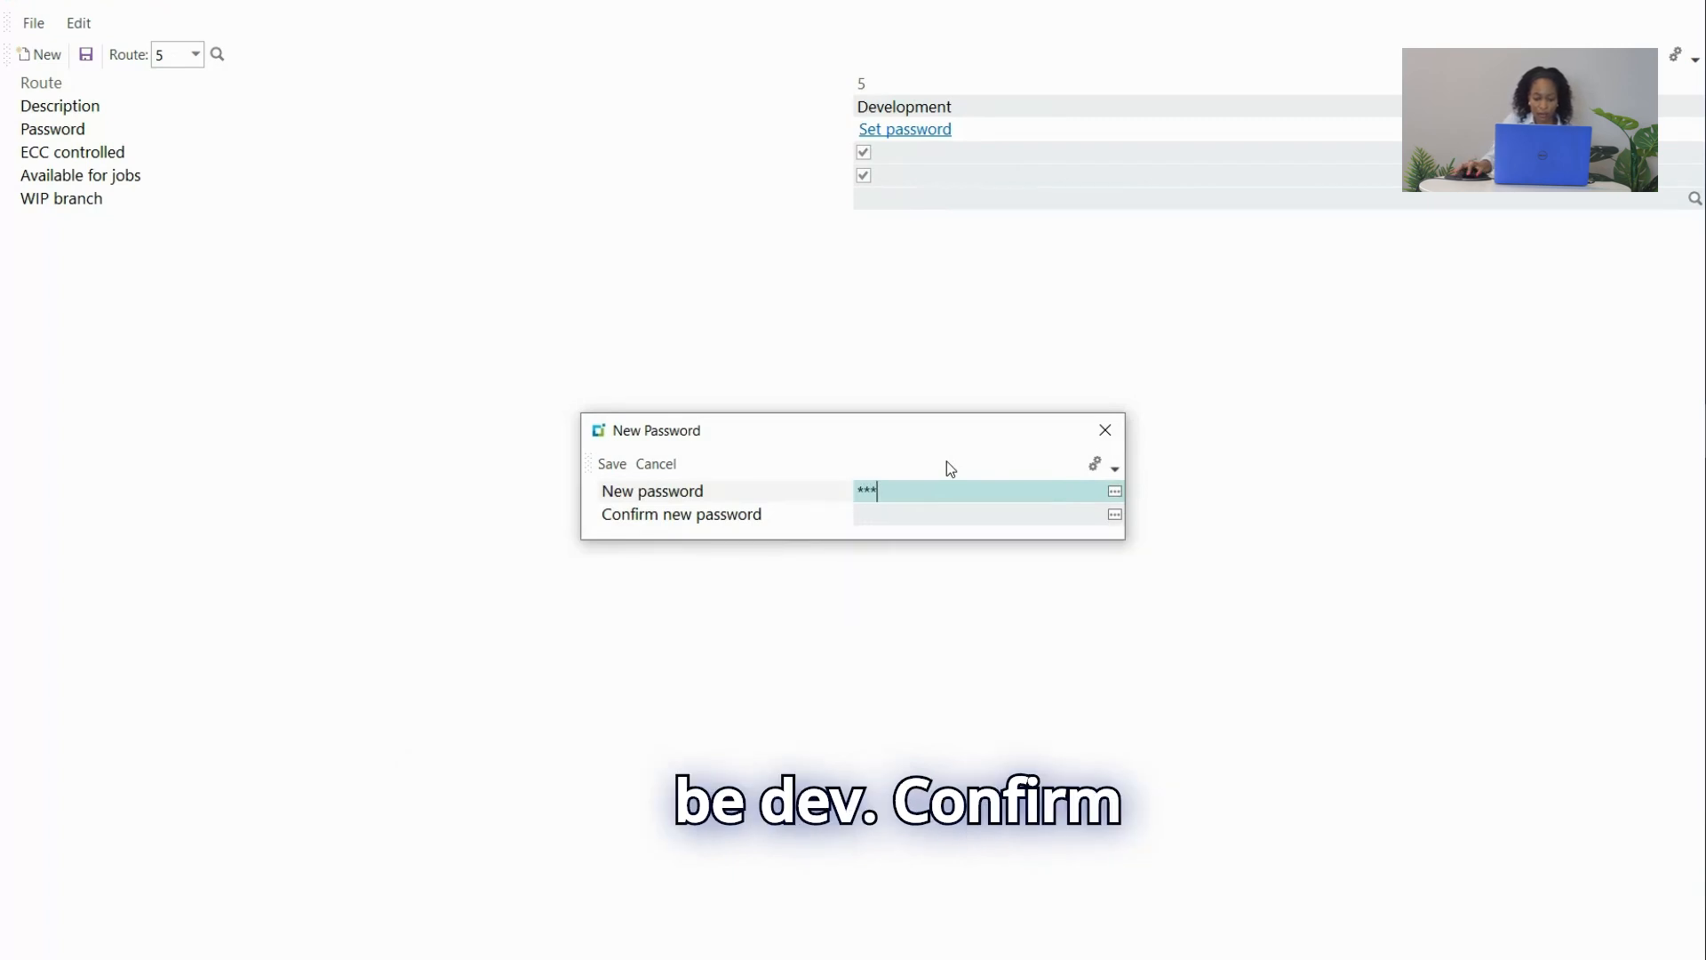
click(1021, 516)
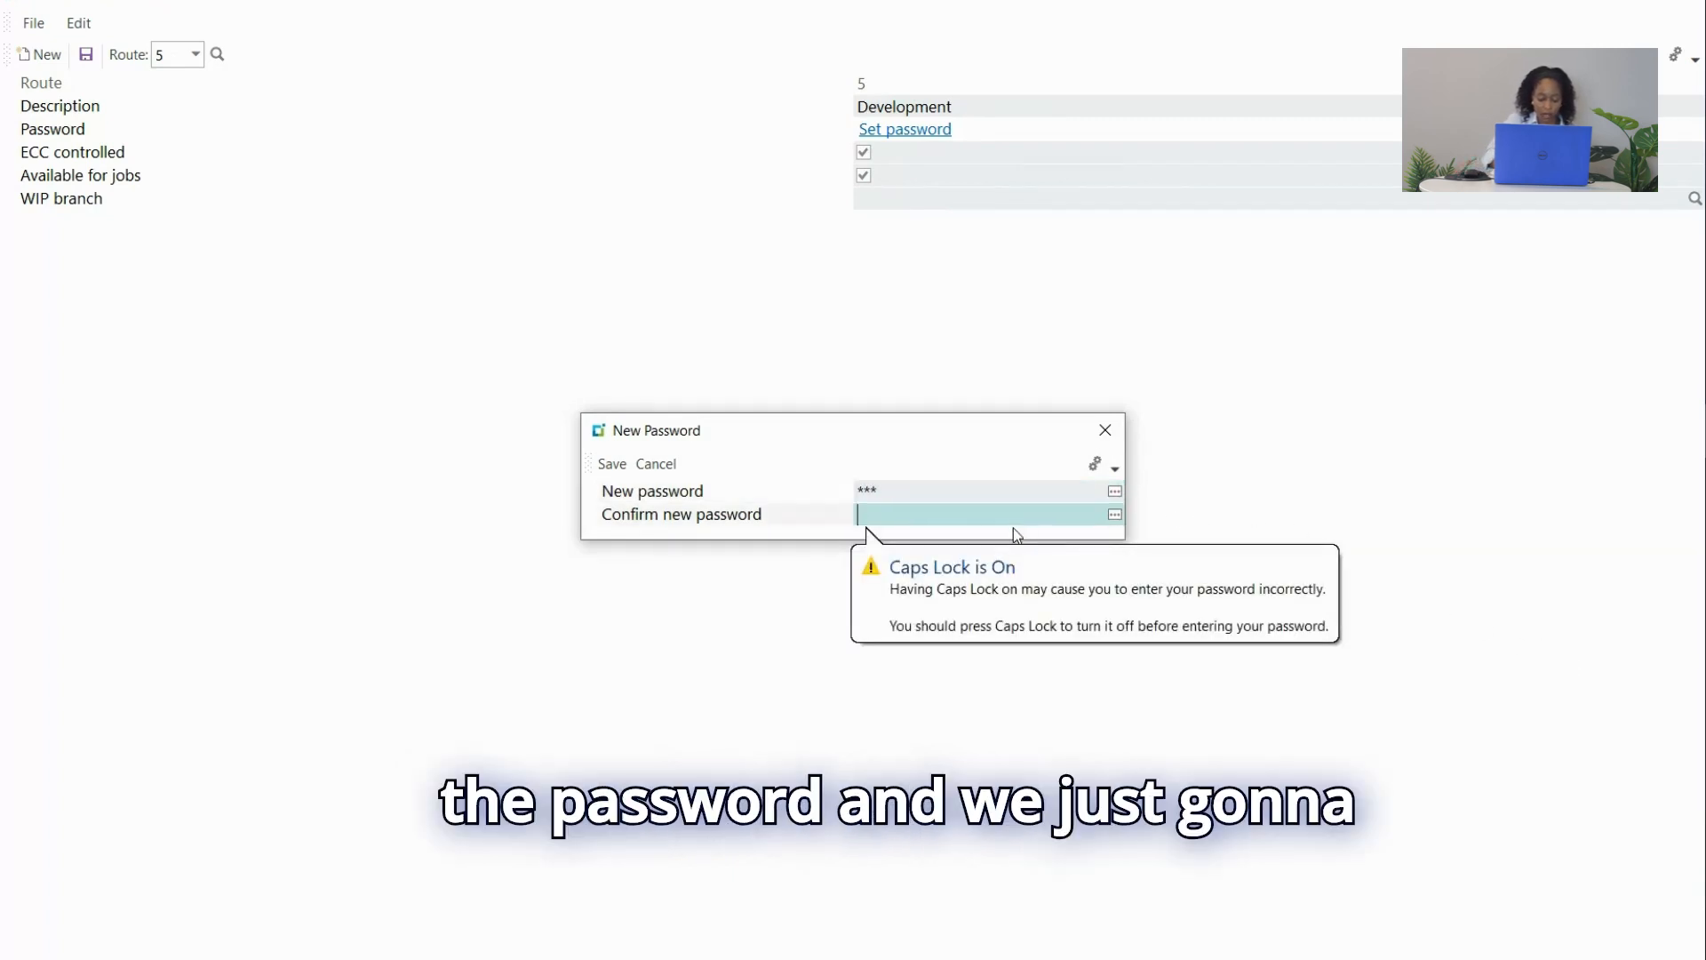
text(dev)
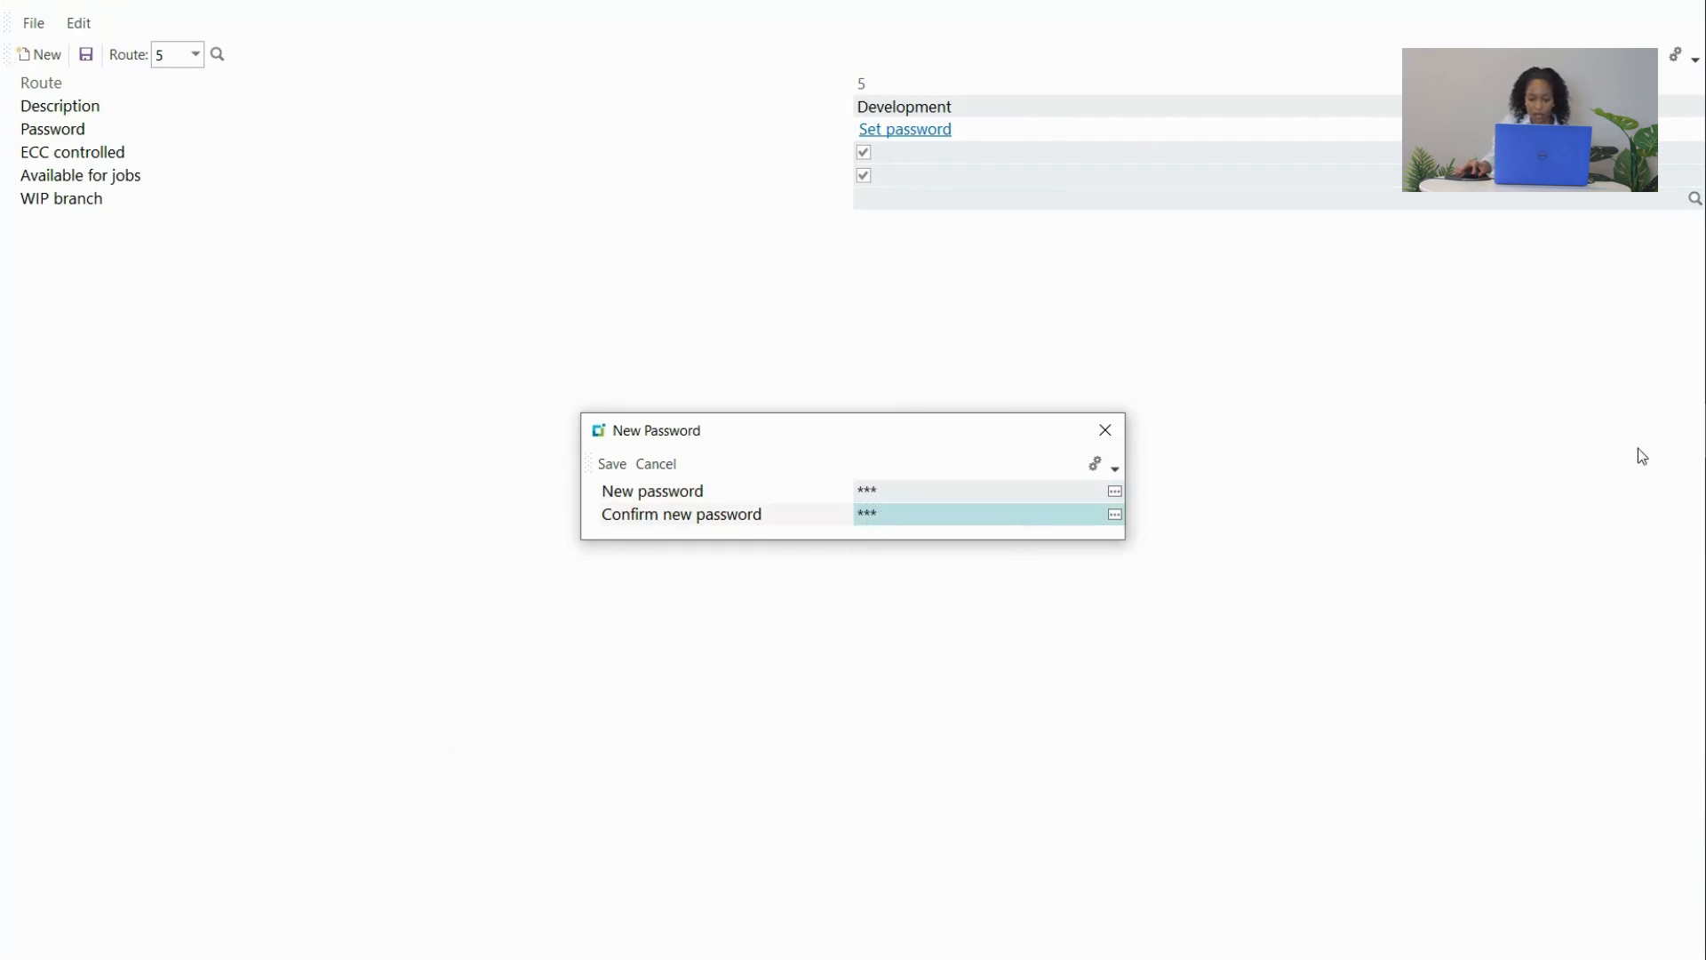
click(1115, 492)
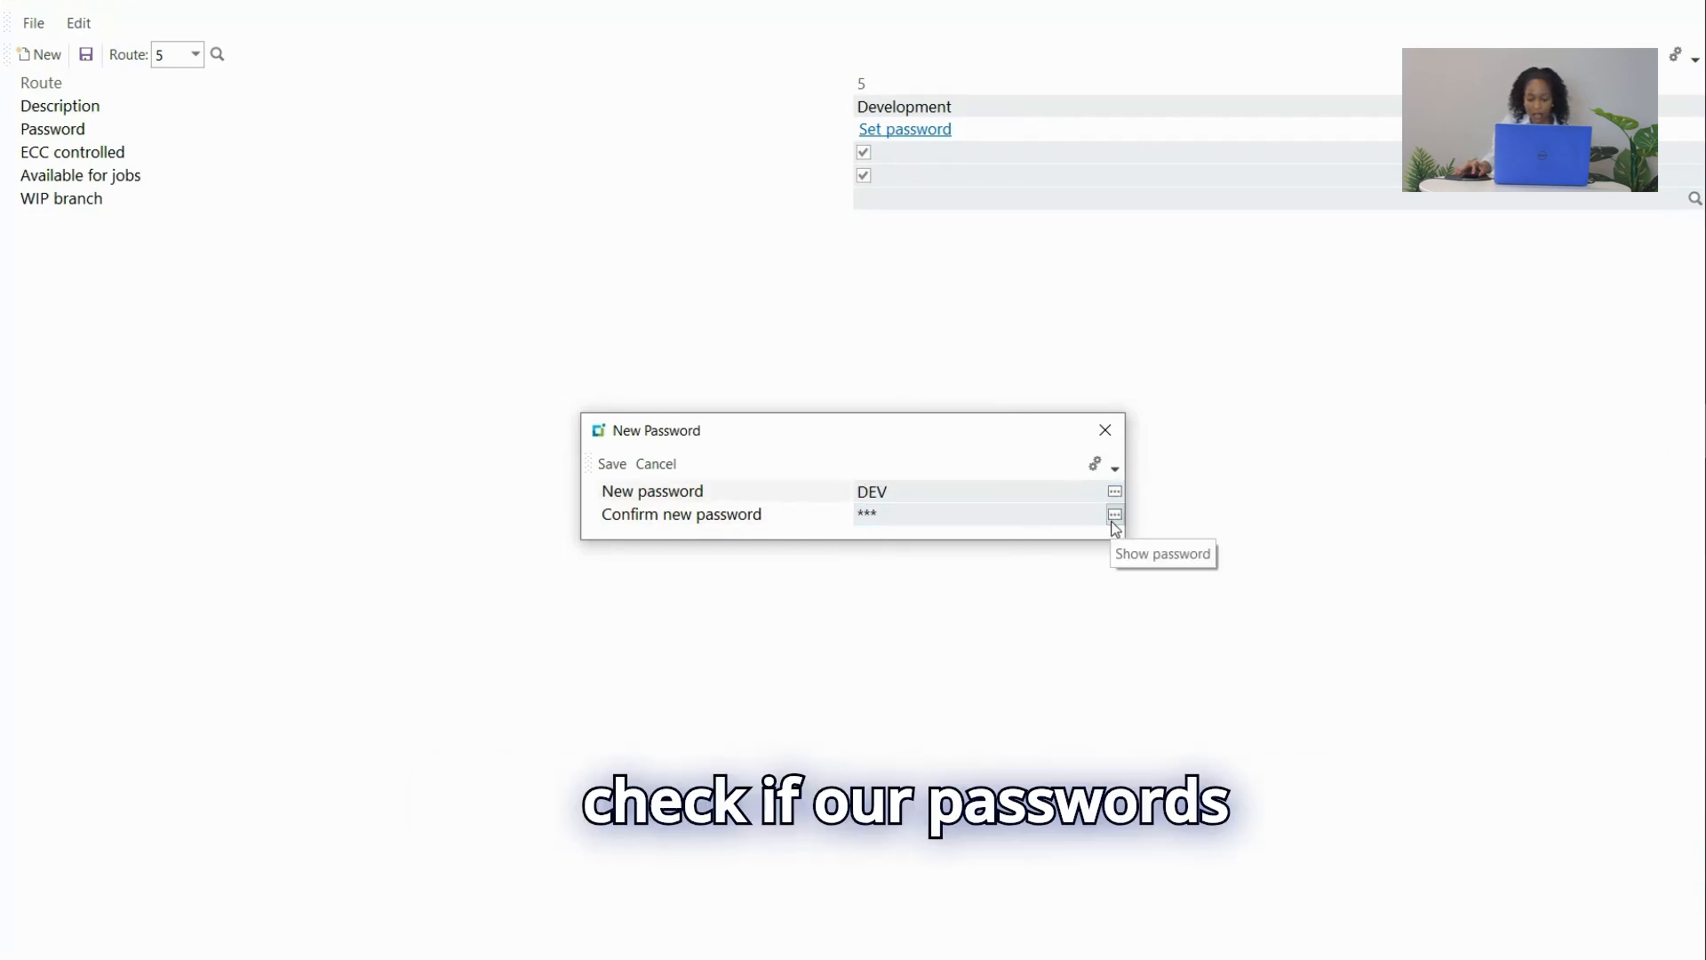
click(1116, 515)
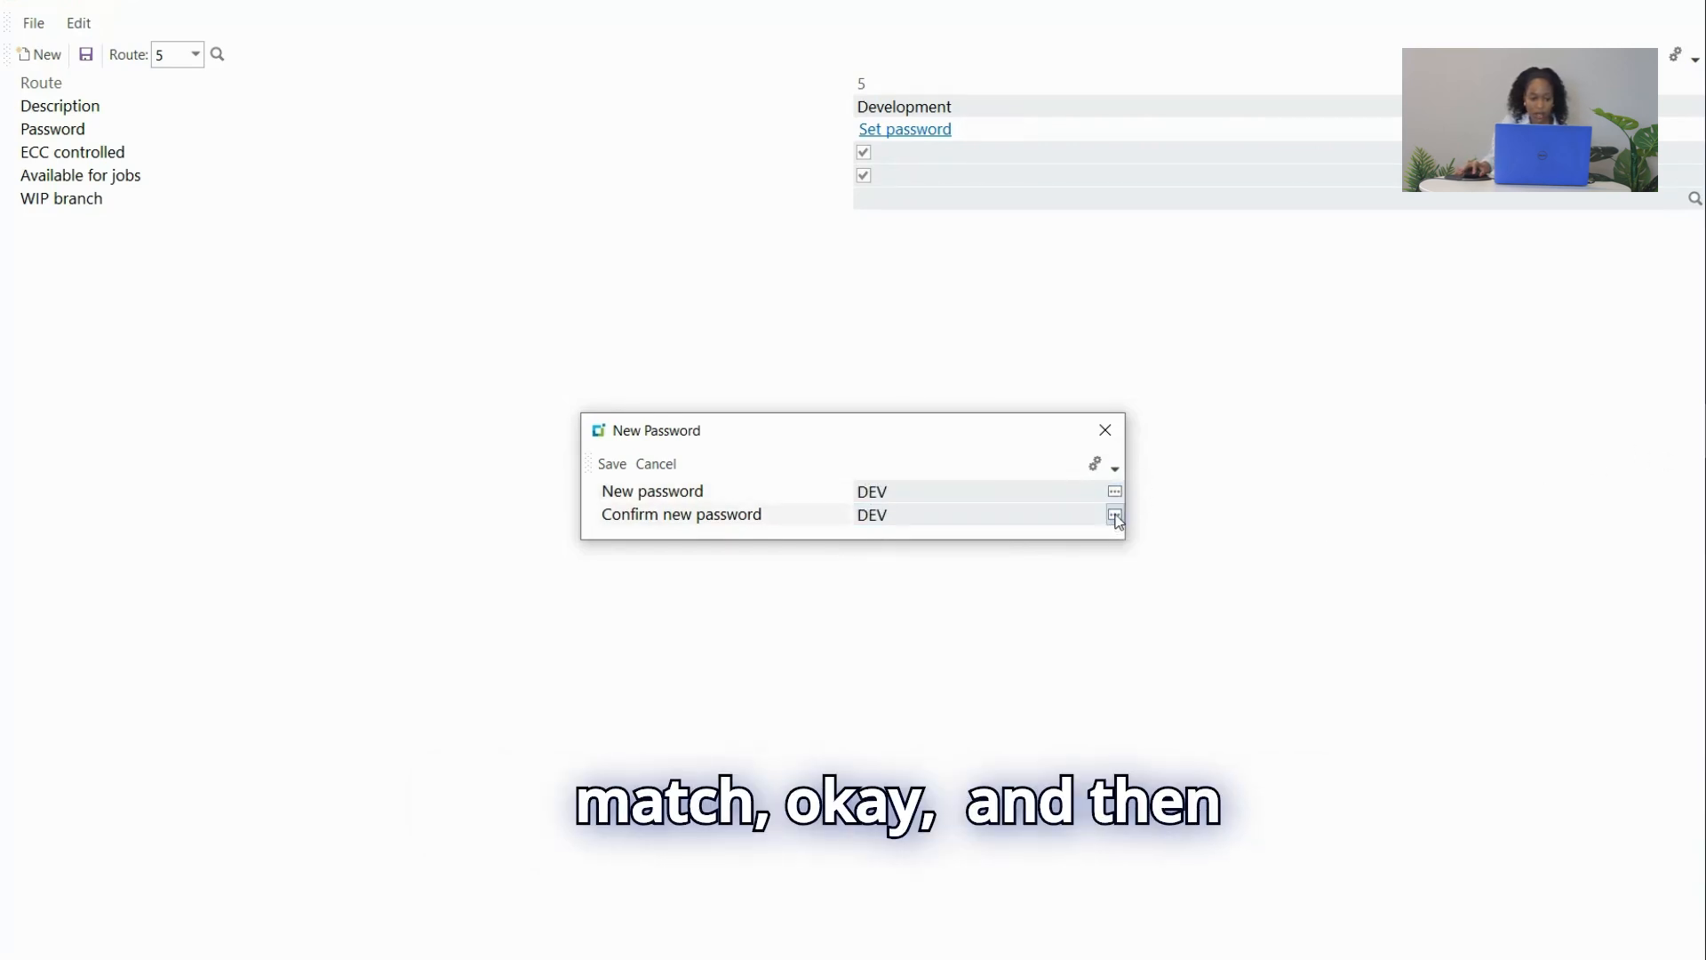
click(613, 464)
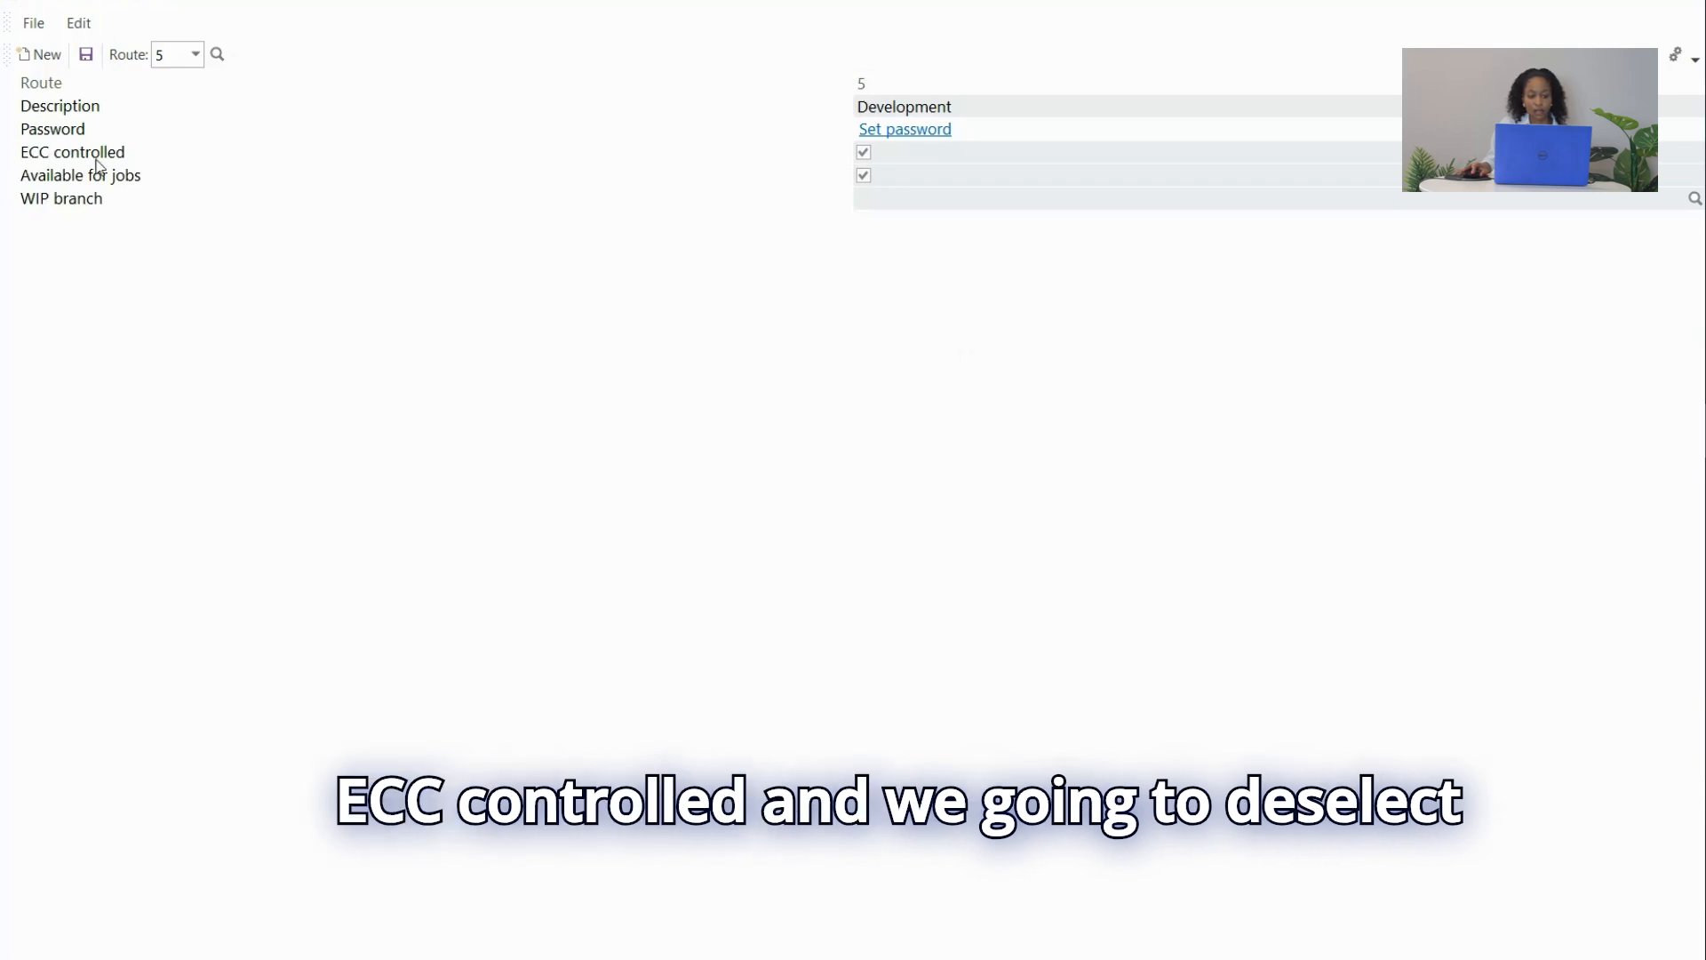
Untick ECC controlled and Available for jobs for route 5, save, and close route maintenance.
click(864, 153)
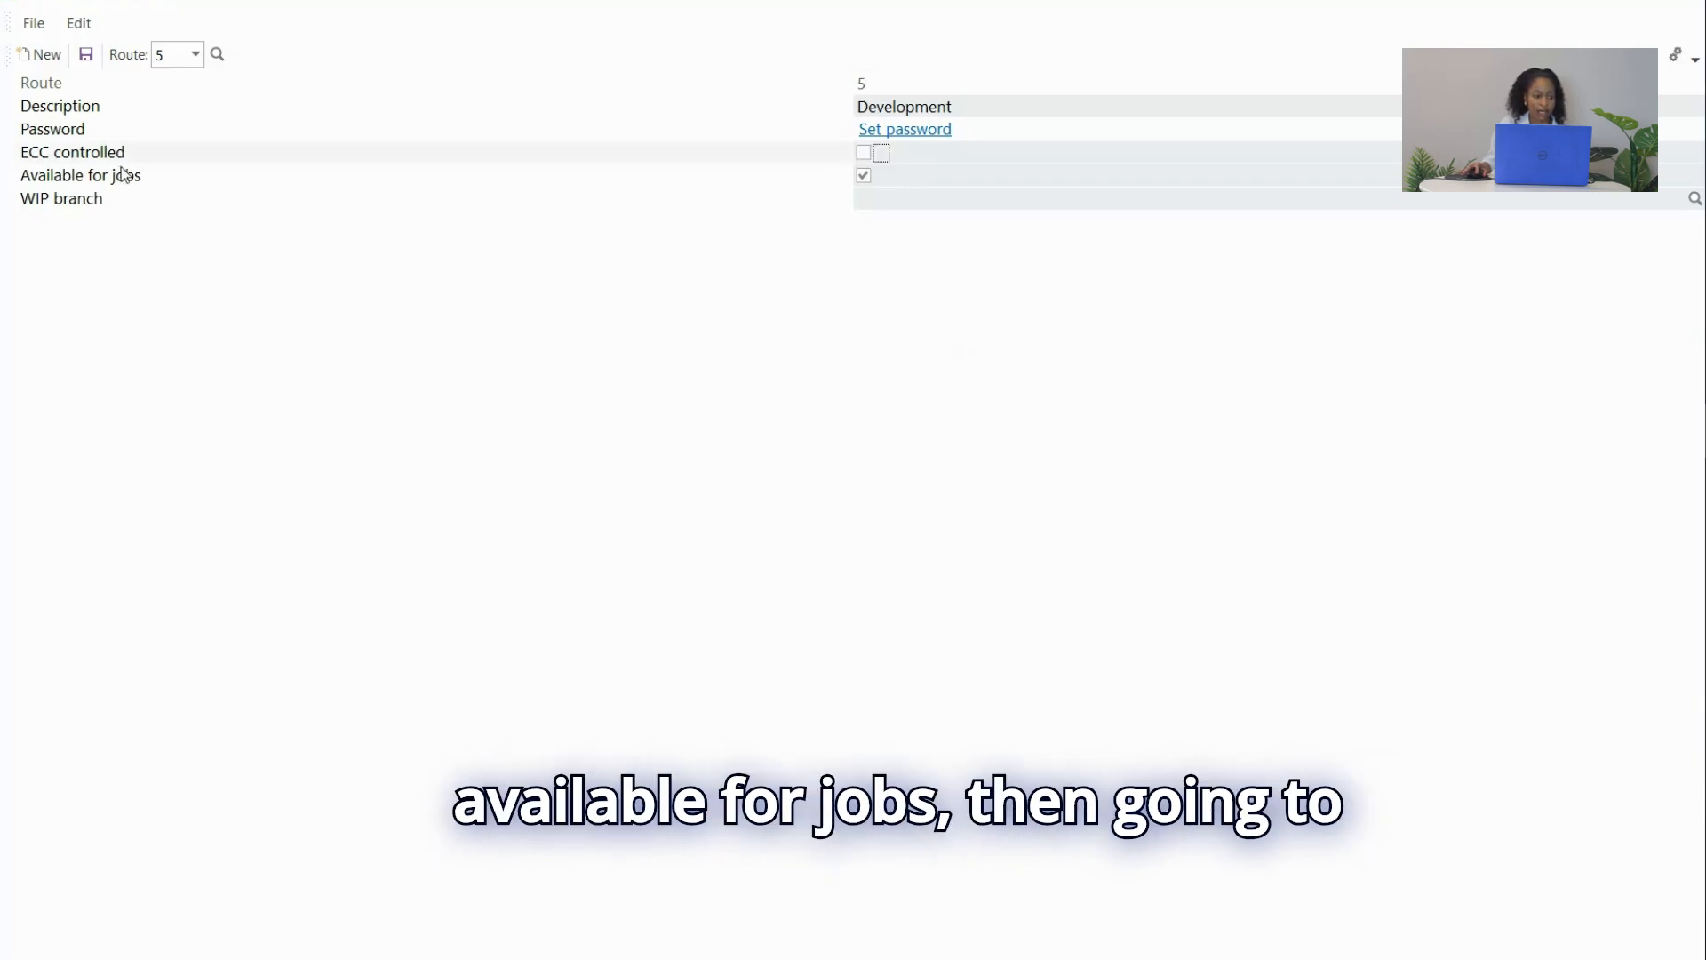
click(864, 176)
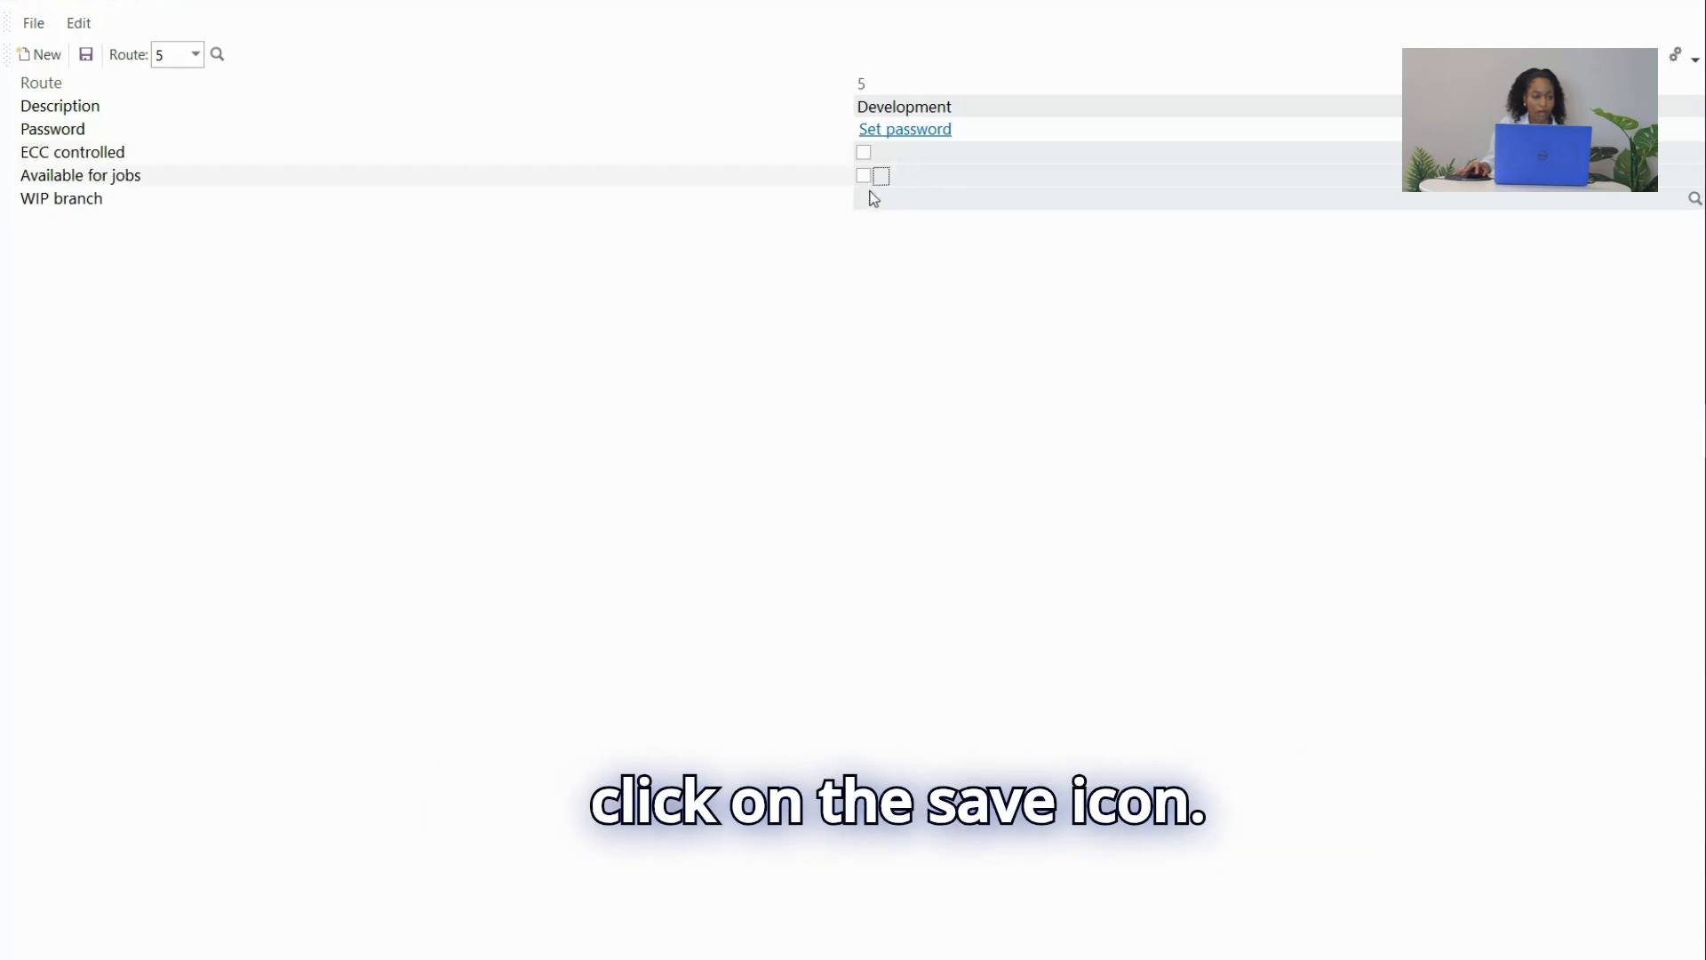
click(87, 56)
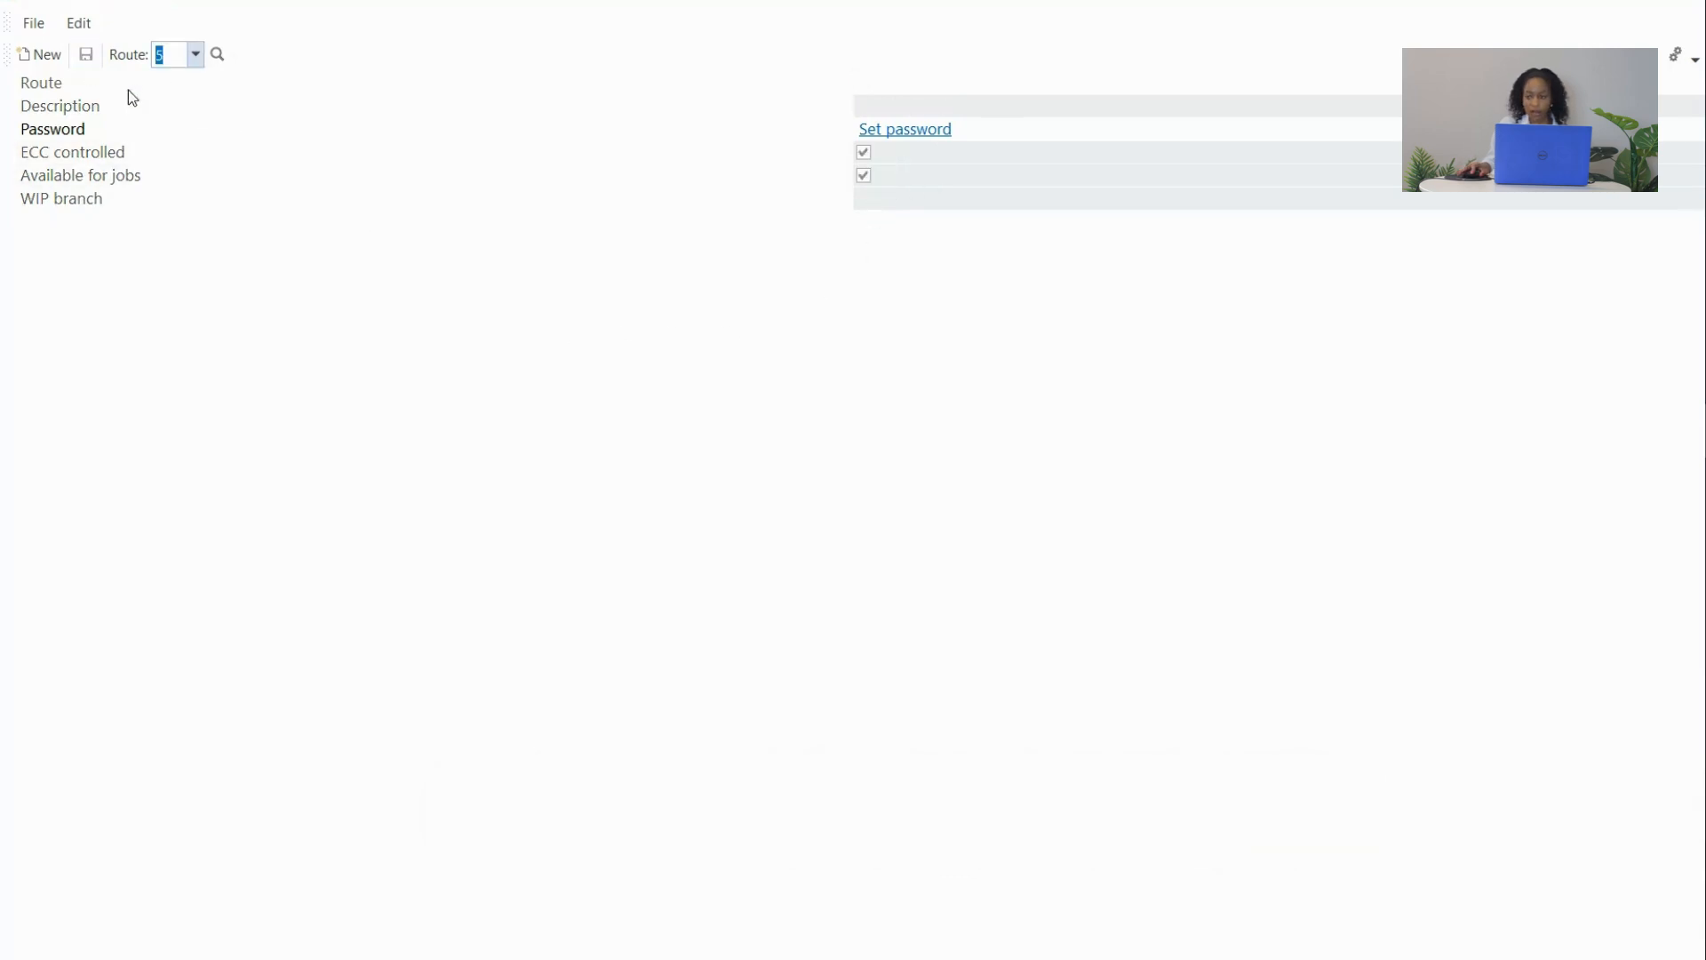
click(1684, 6)
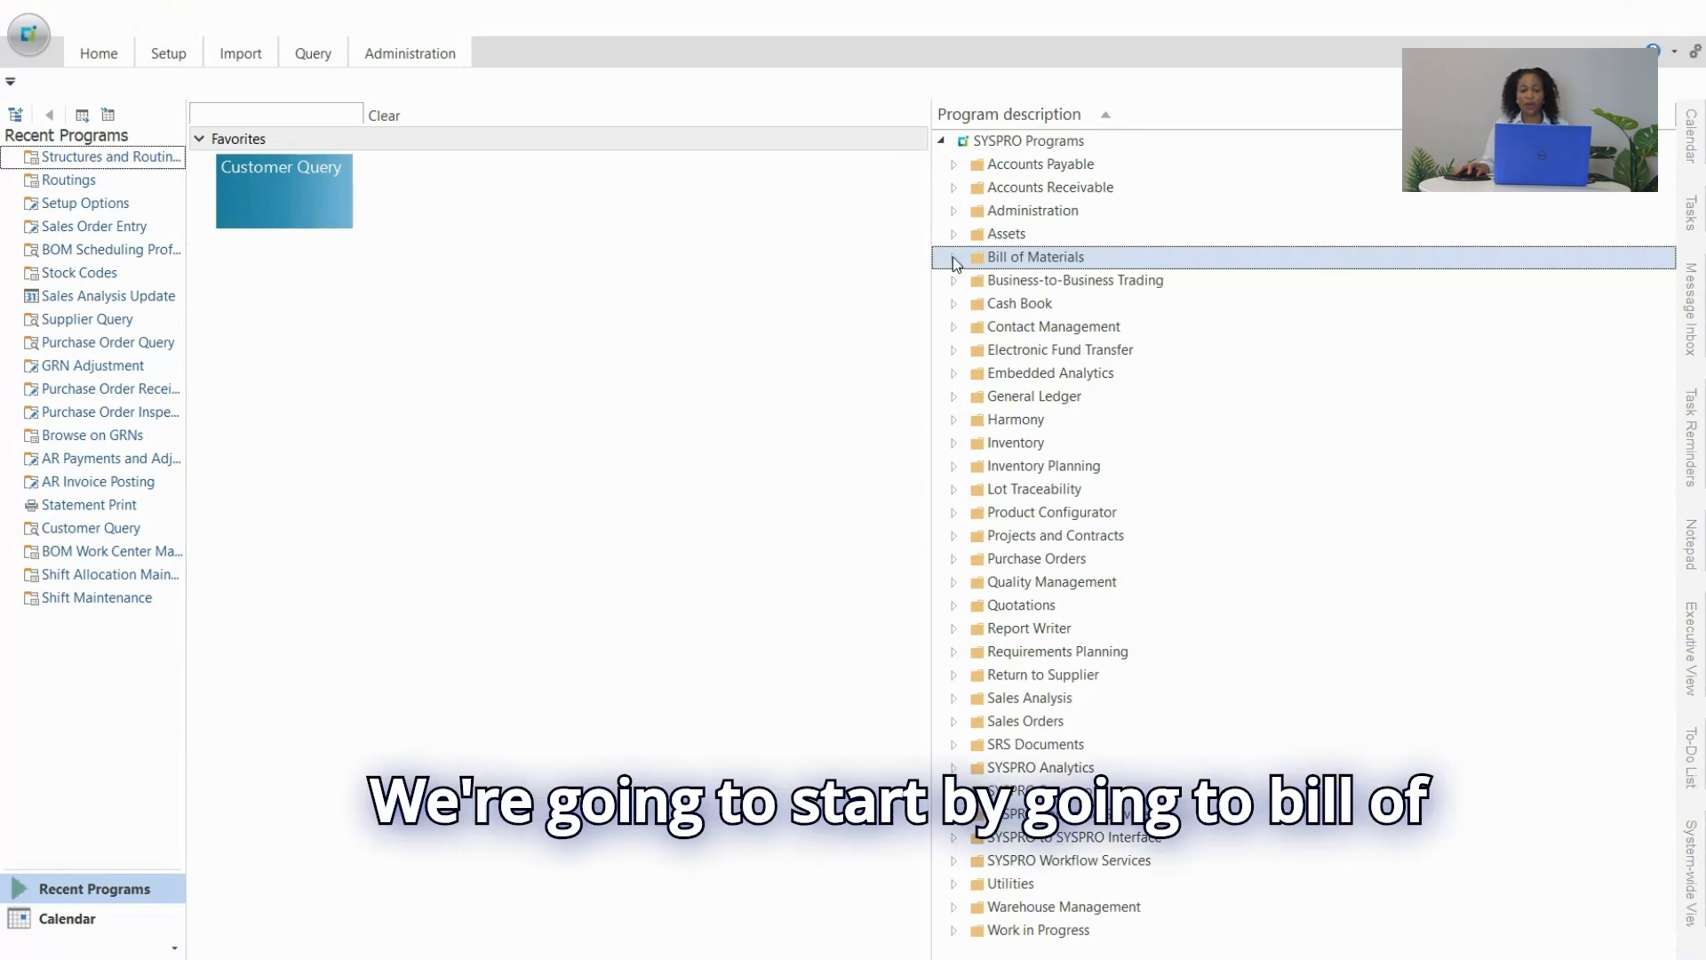
Open Structures and Routings from the Bill of Materials setup programs, maximized.
click(954, 258)
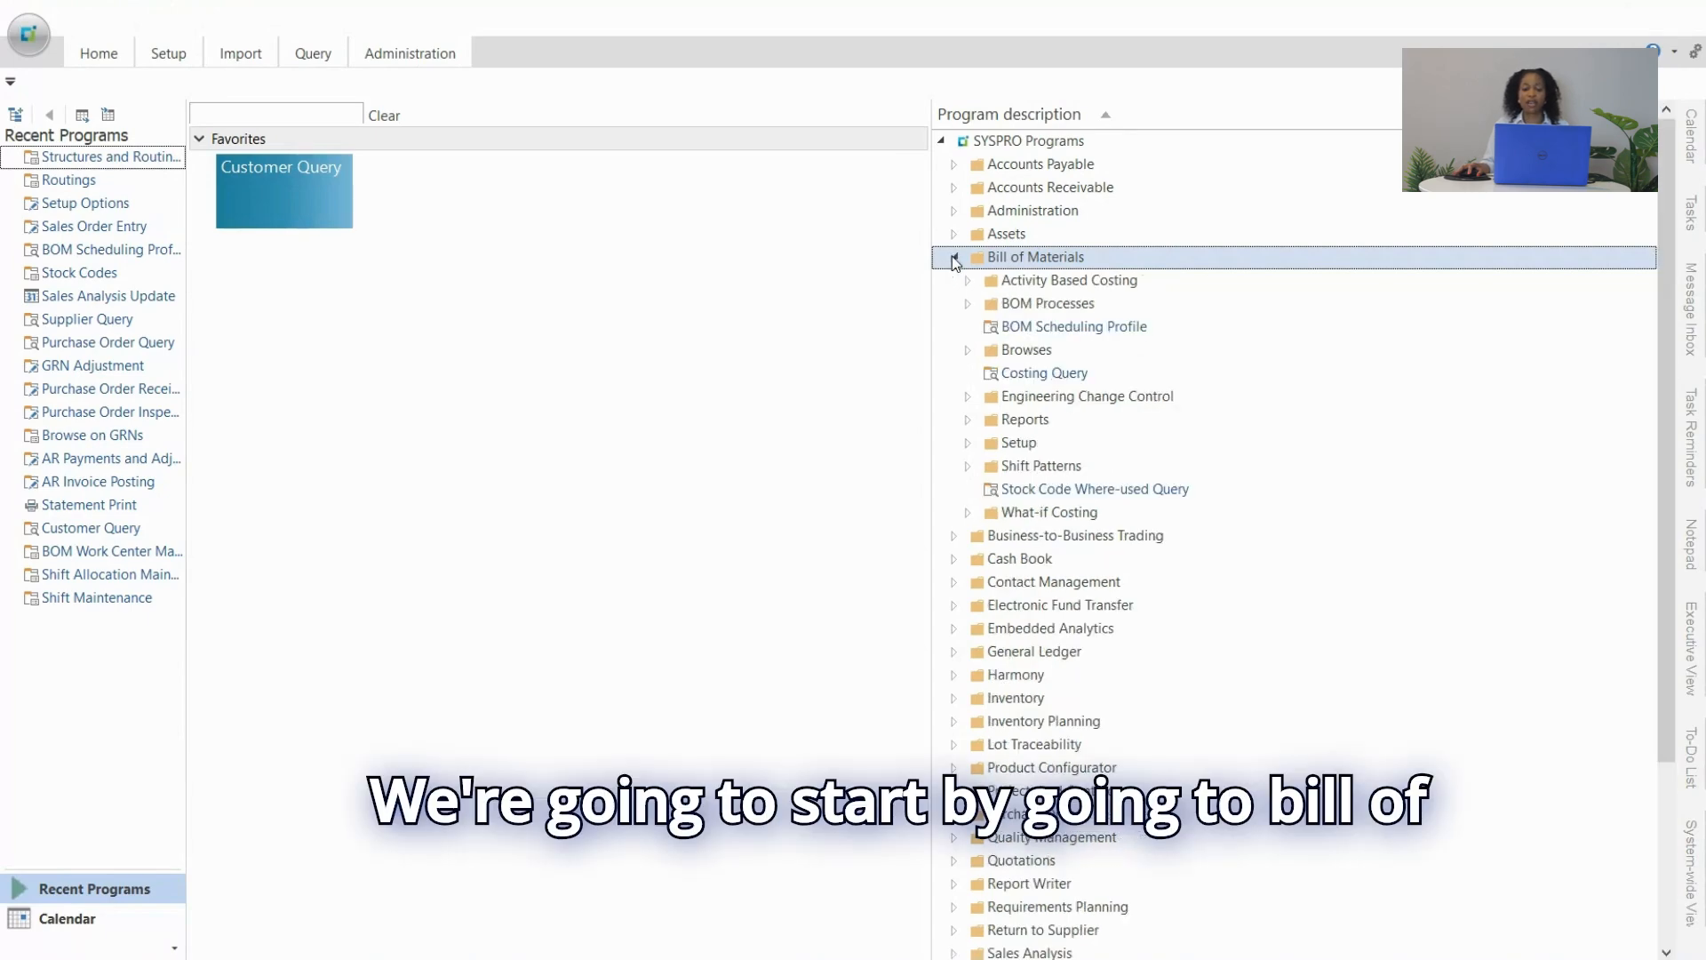
click(968, 444)
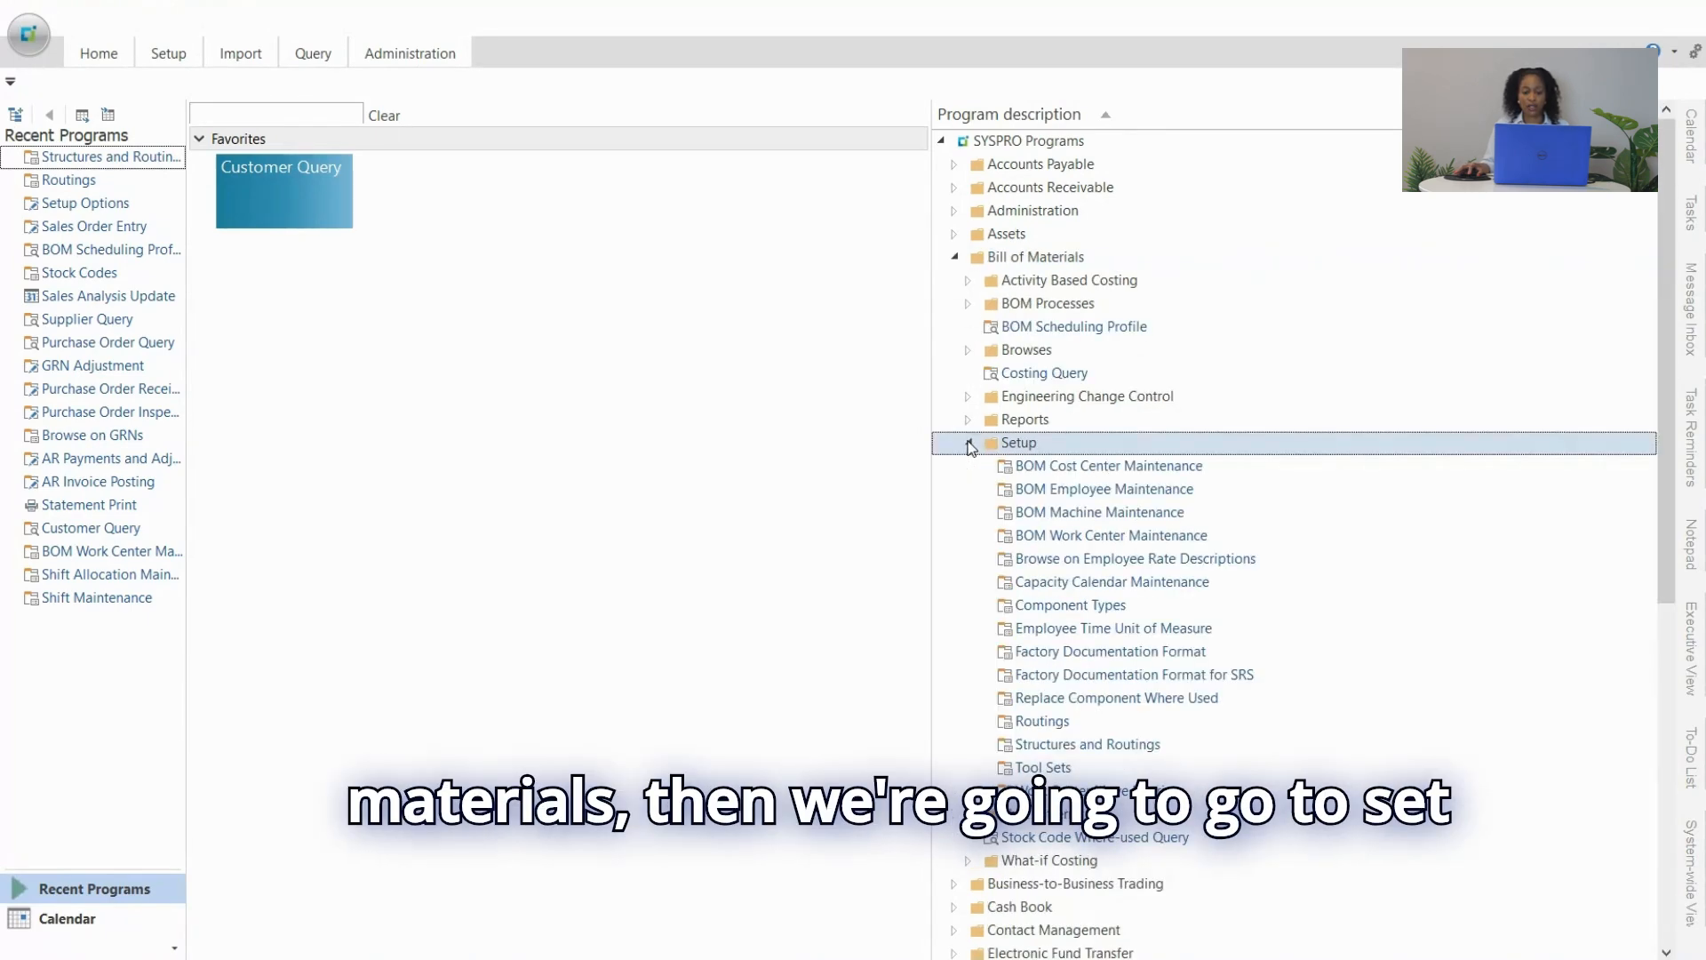
scroll(1078, 582, down, 3)
double_click(1080, 546)
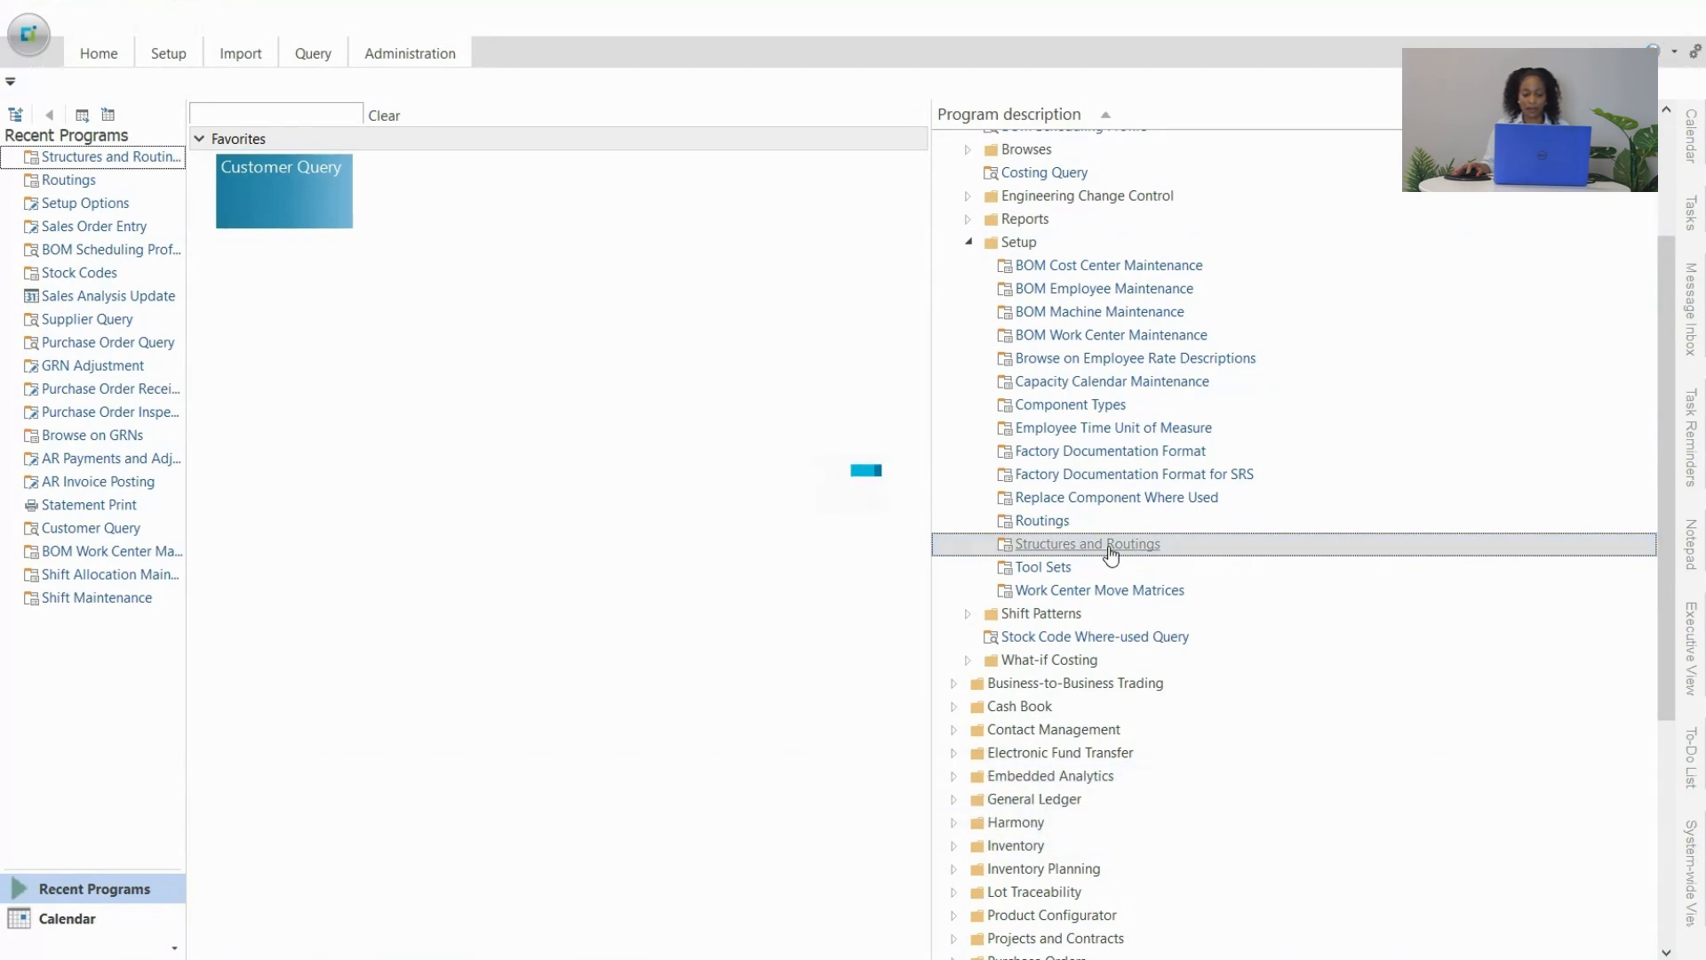
click(1317, 129)
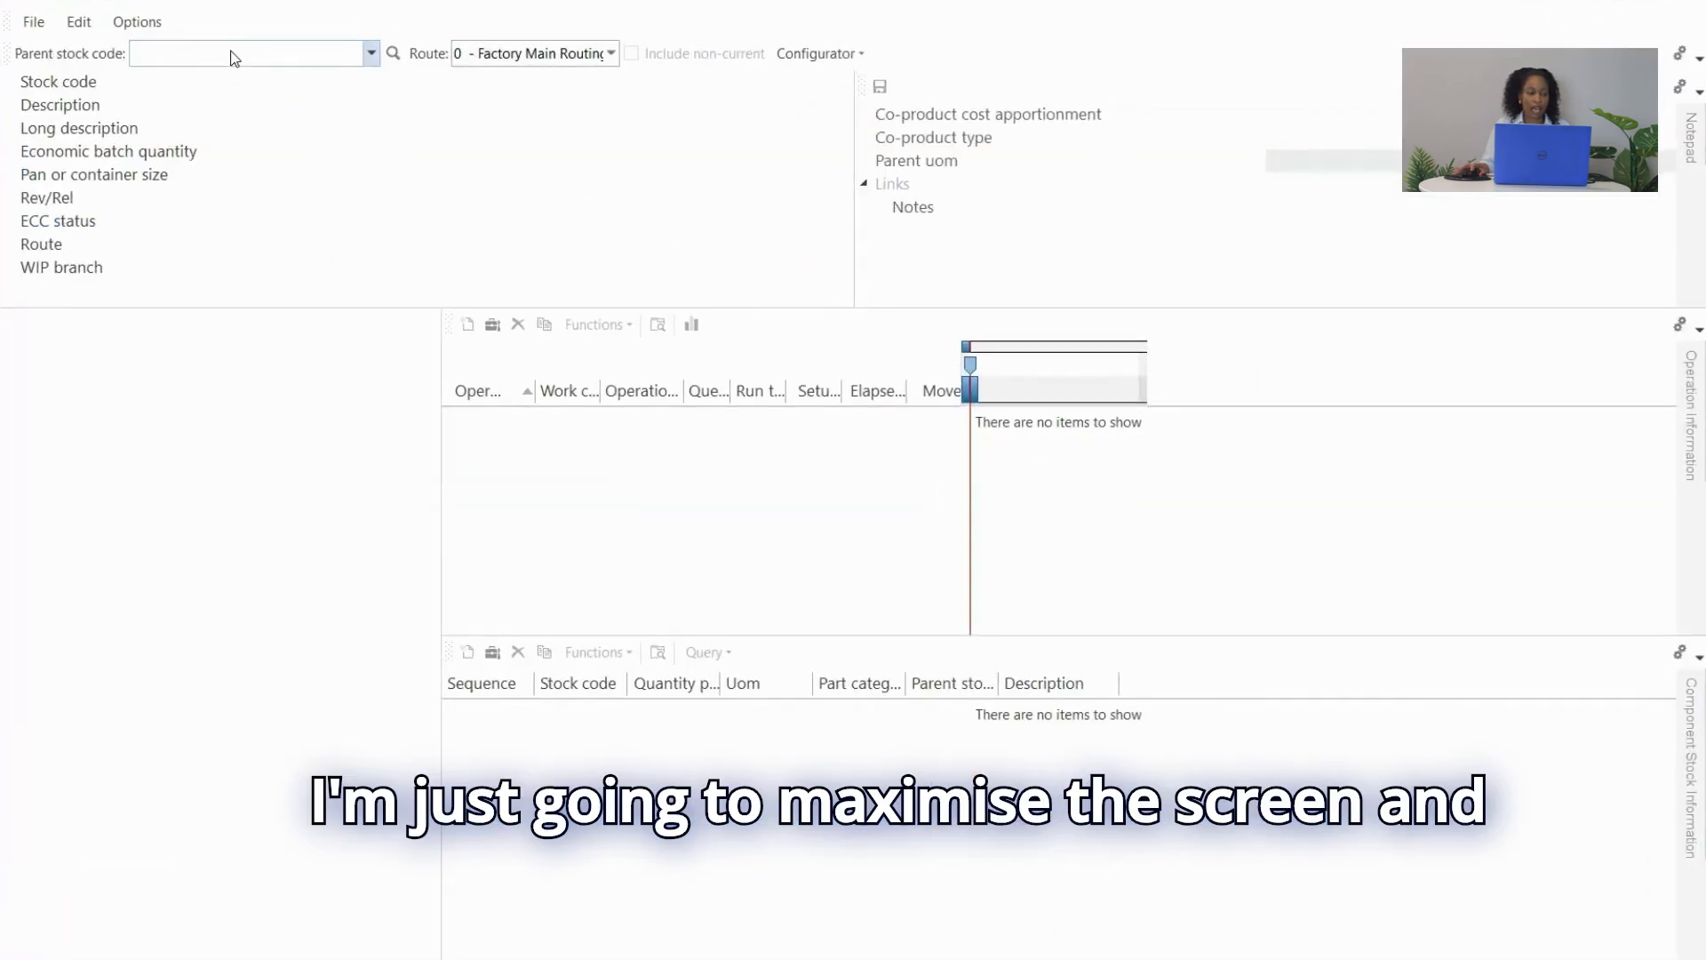
Load parent B100 and switch it to route '5 - Development'.
text(B)
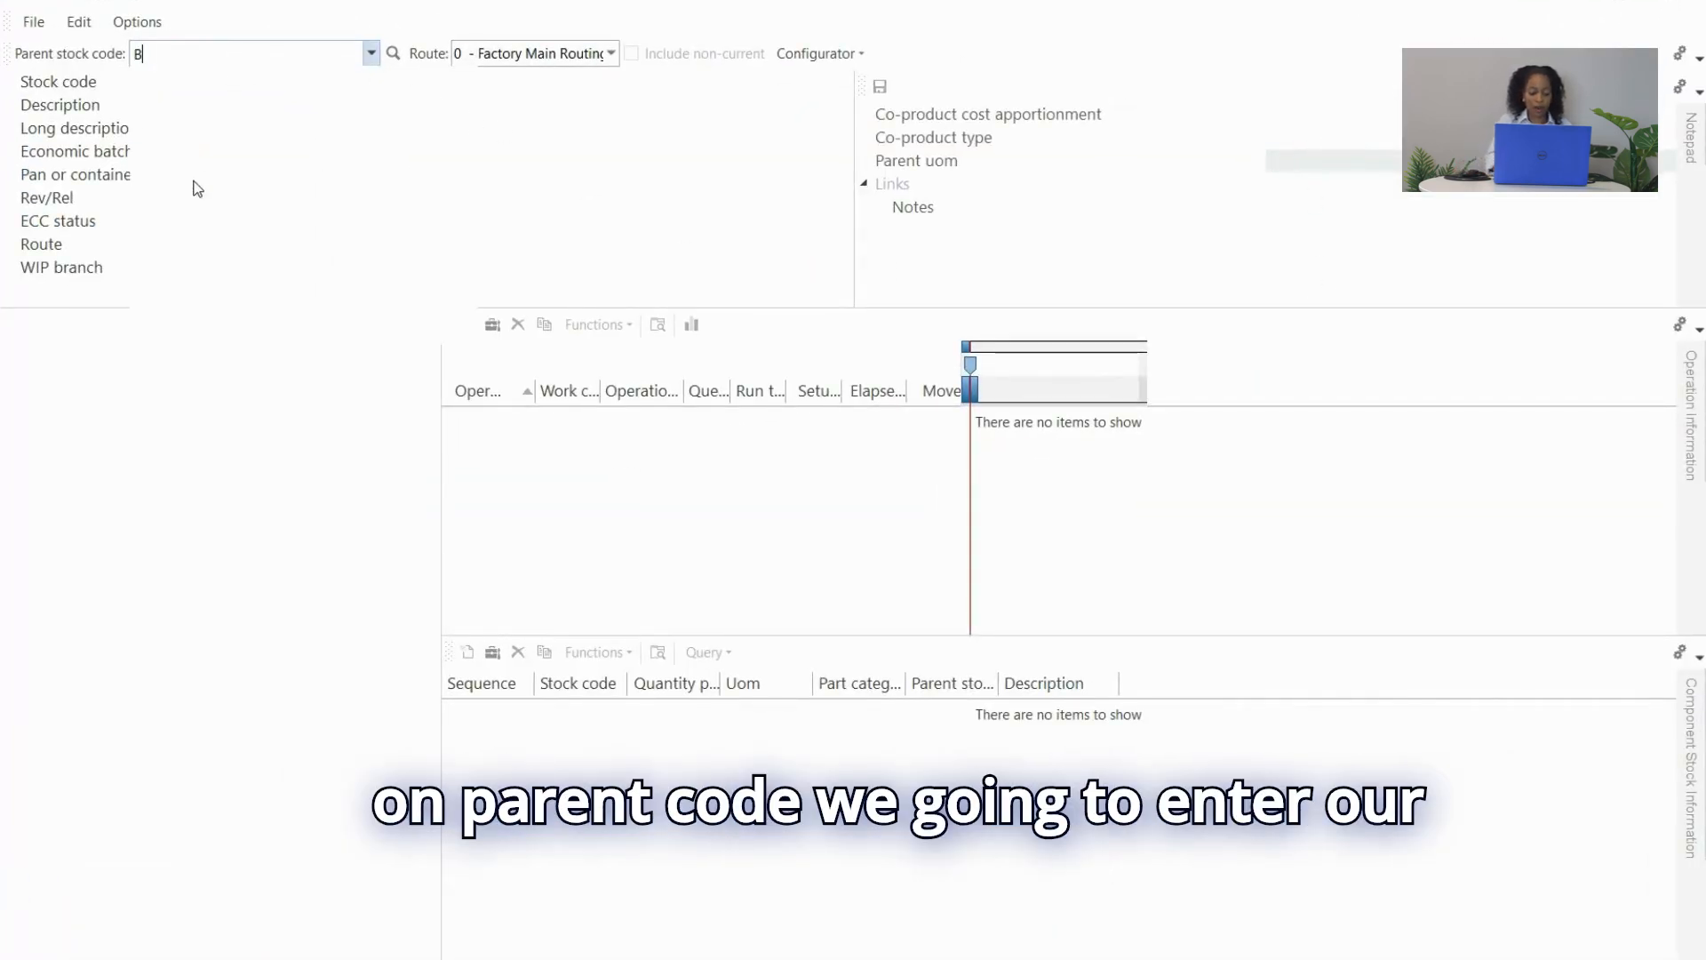
text(100)
key(Tab)
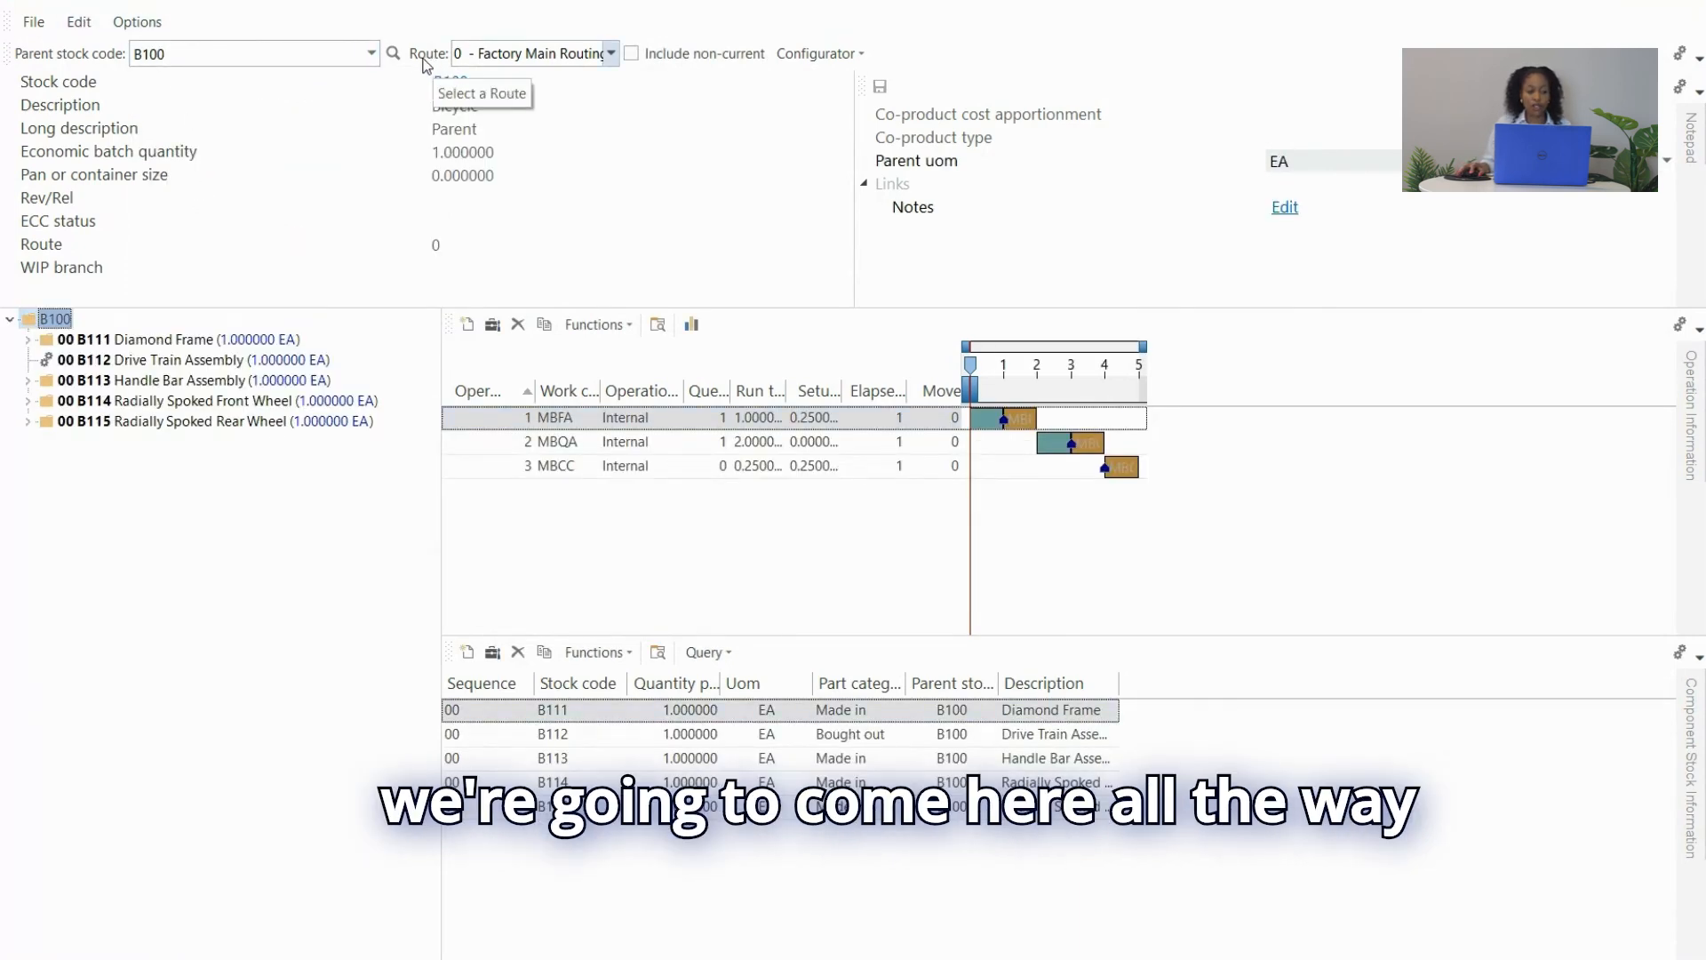
click(611, 55)
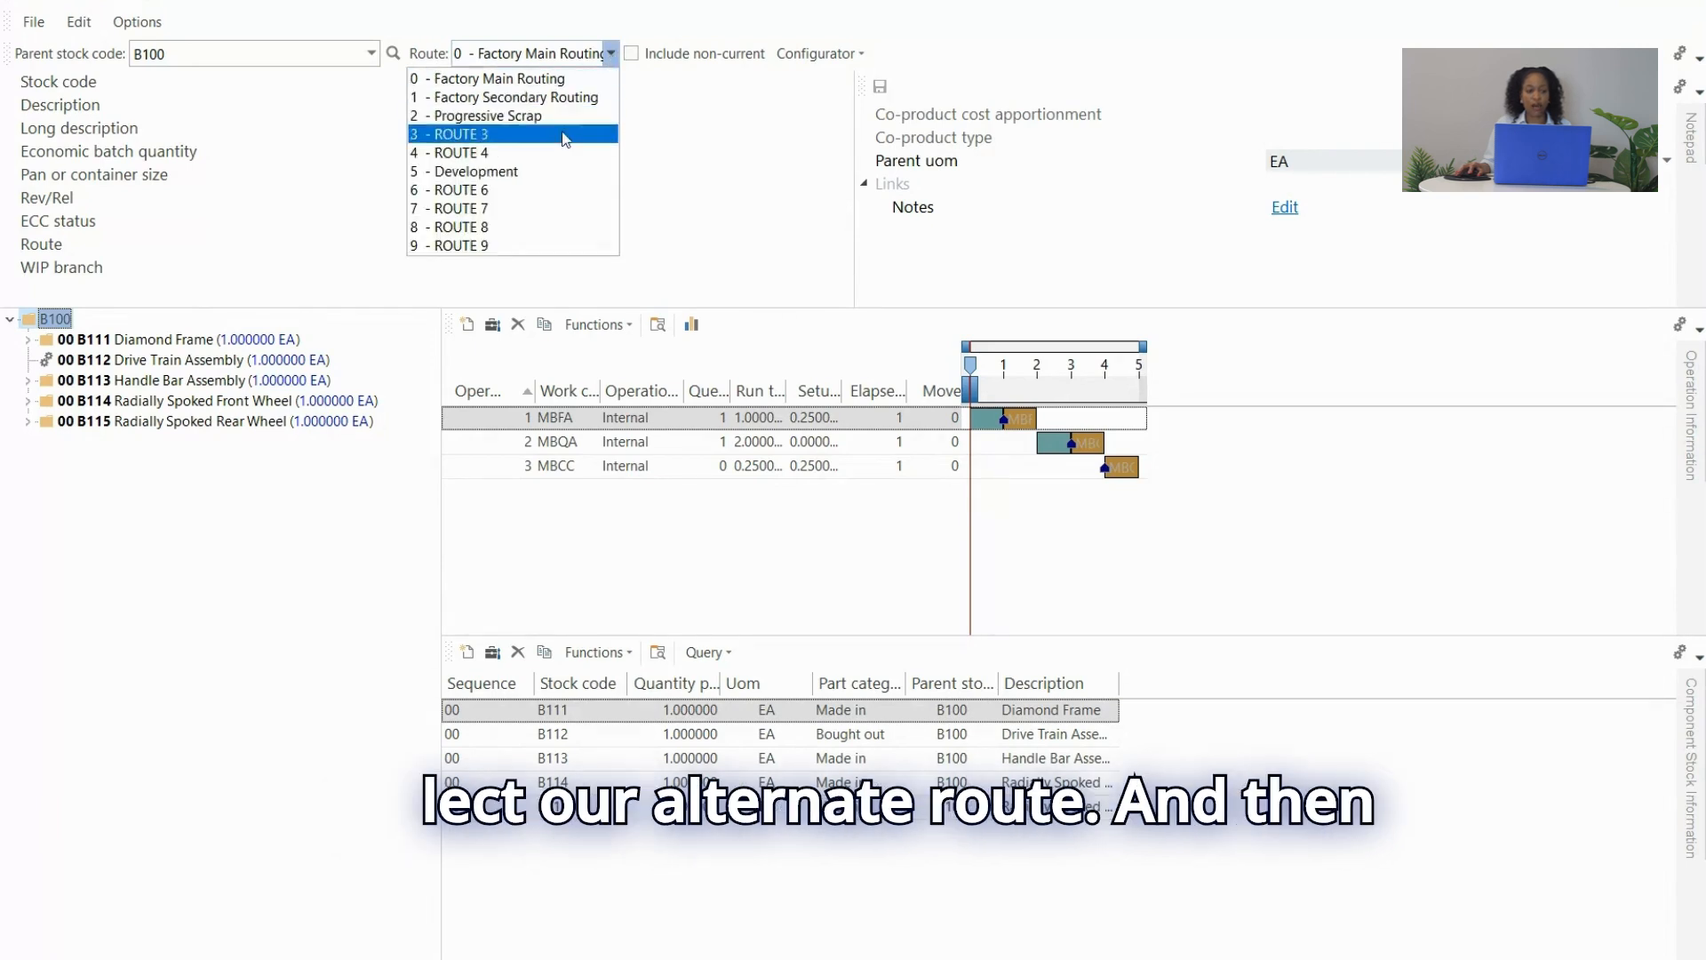
click(537, 174)
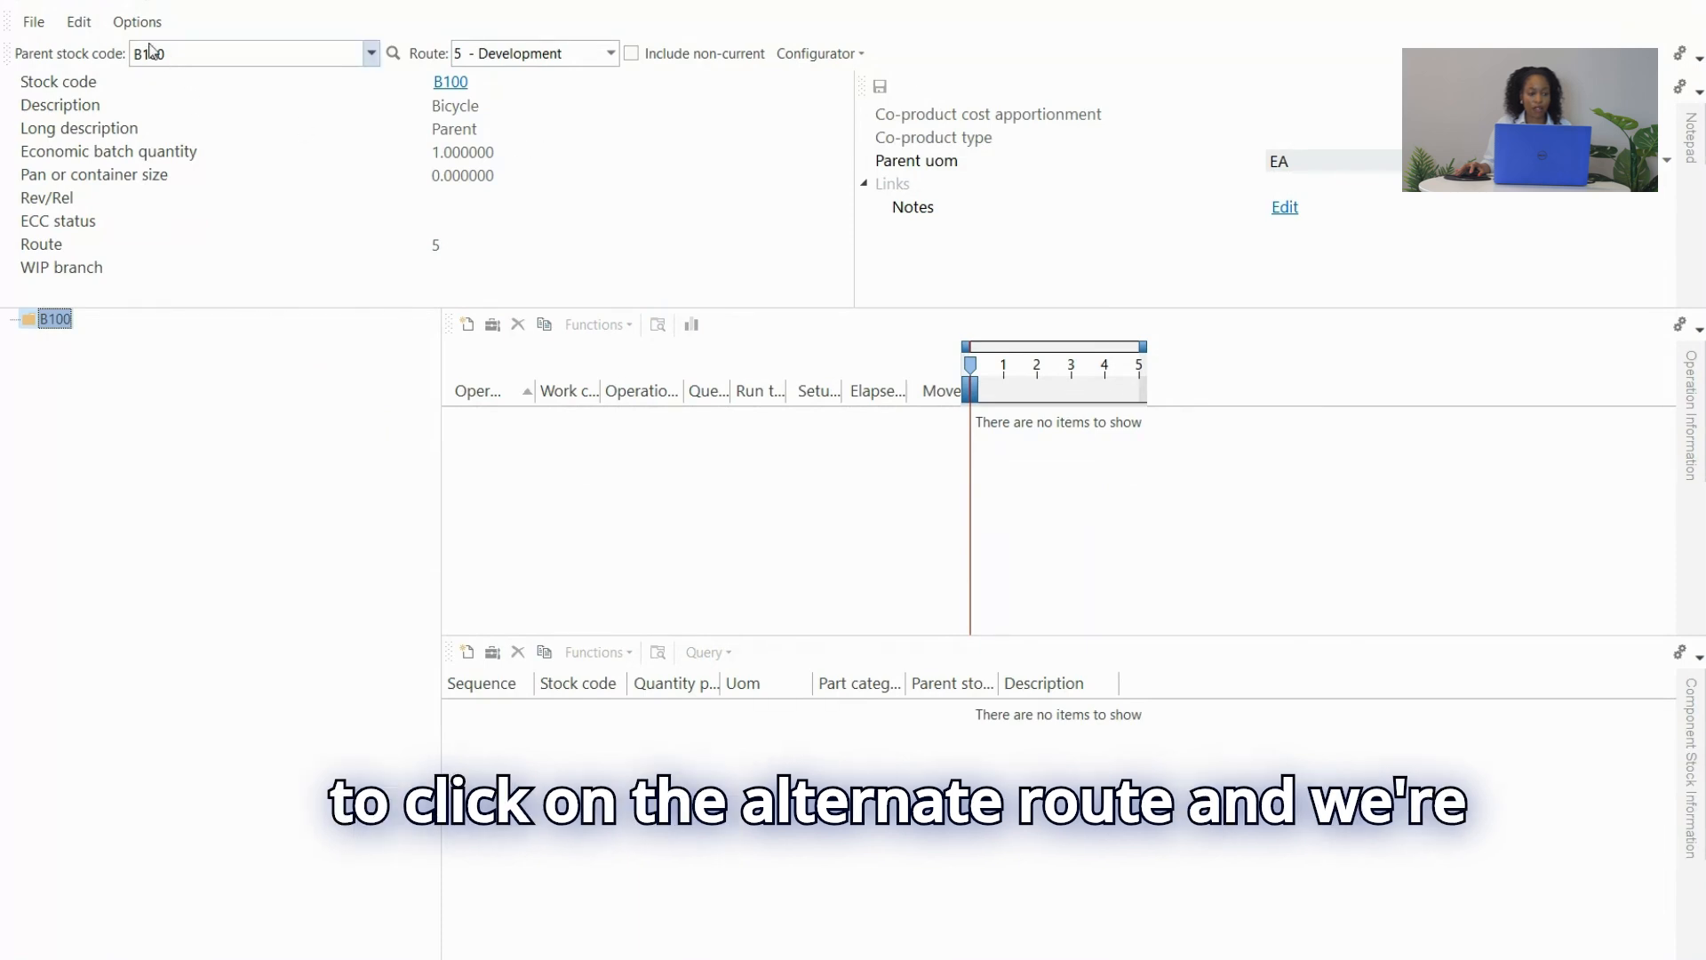
Copy operations MBFA, MBQA and MBCC from B100 route 0 into route 5.
click(78, 26)
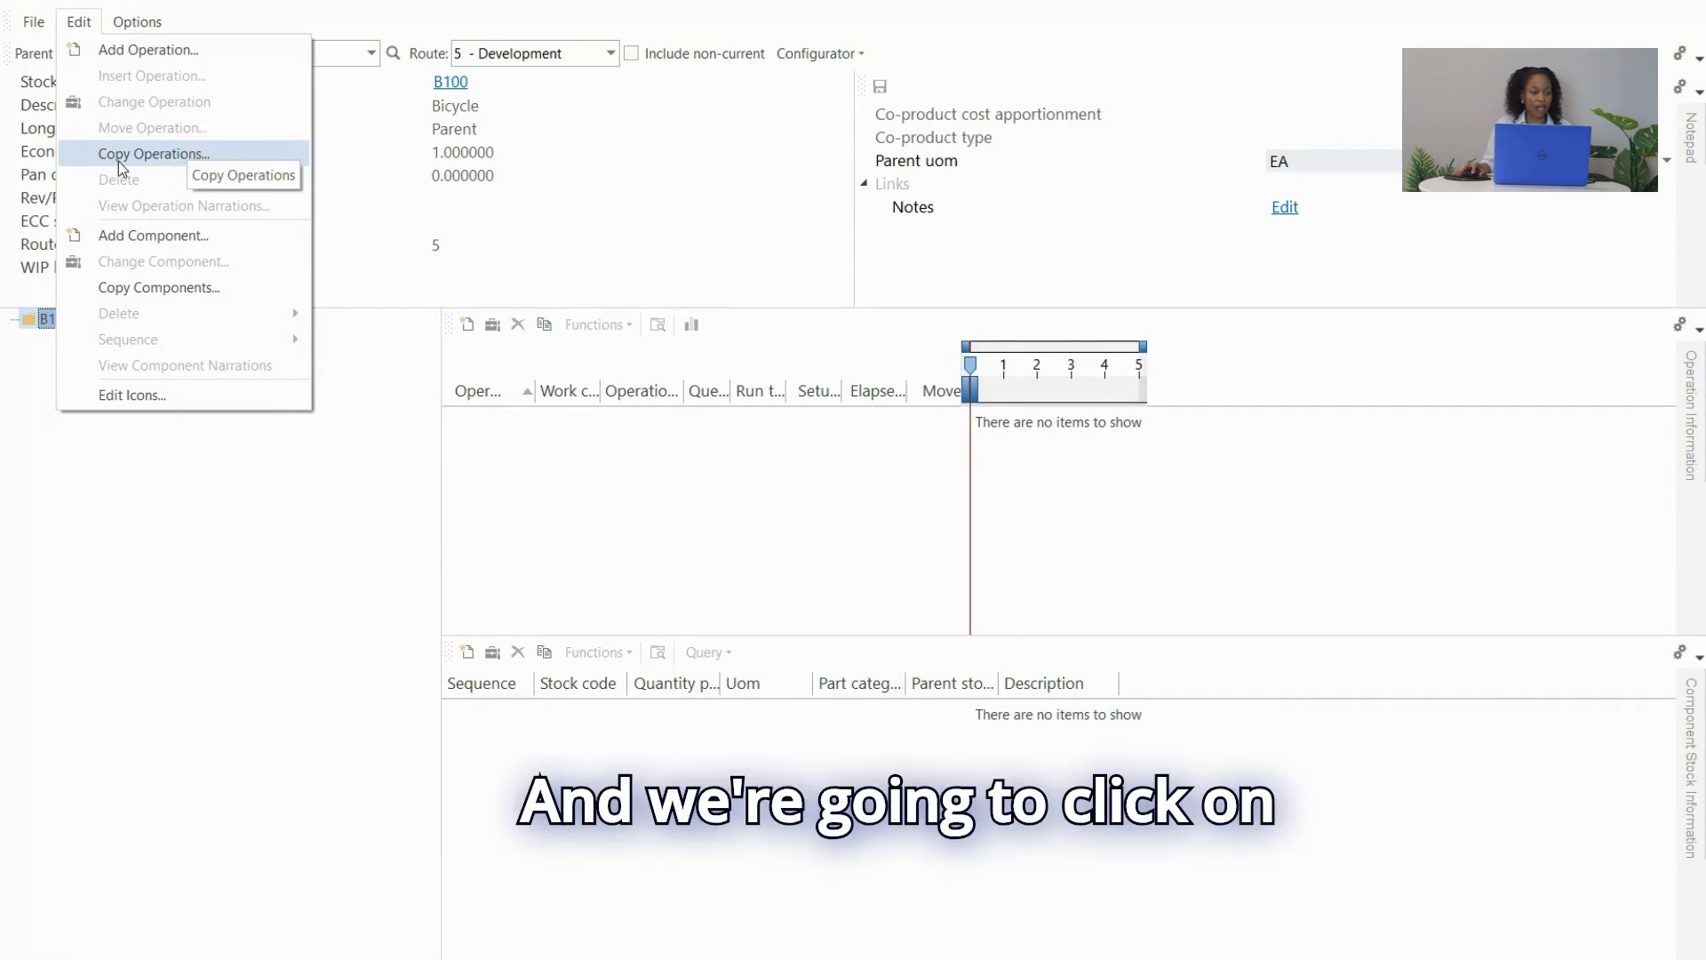
click(185, 157)
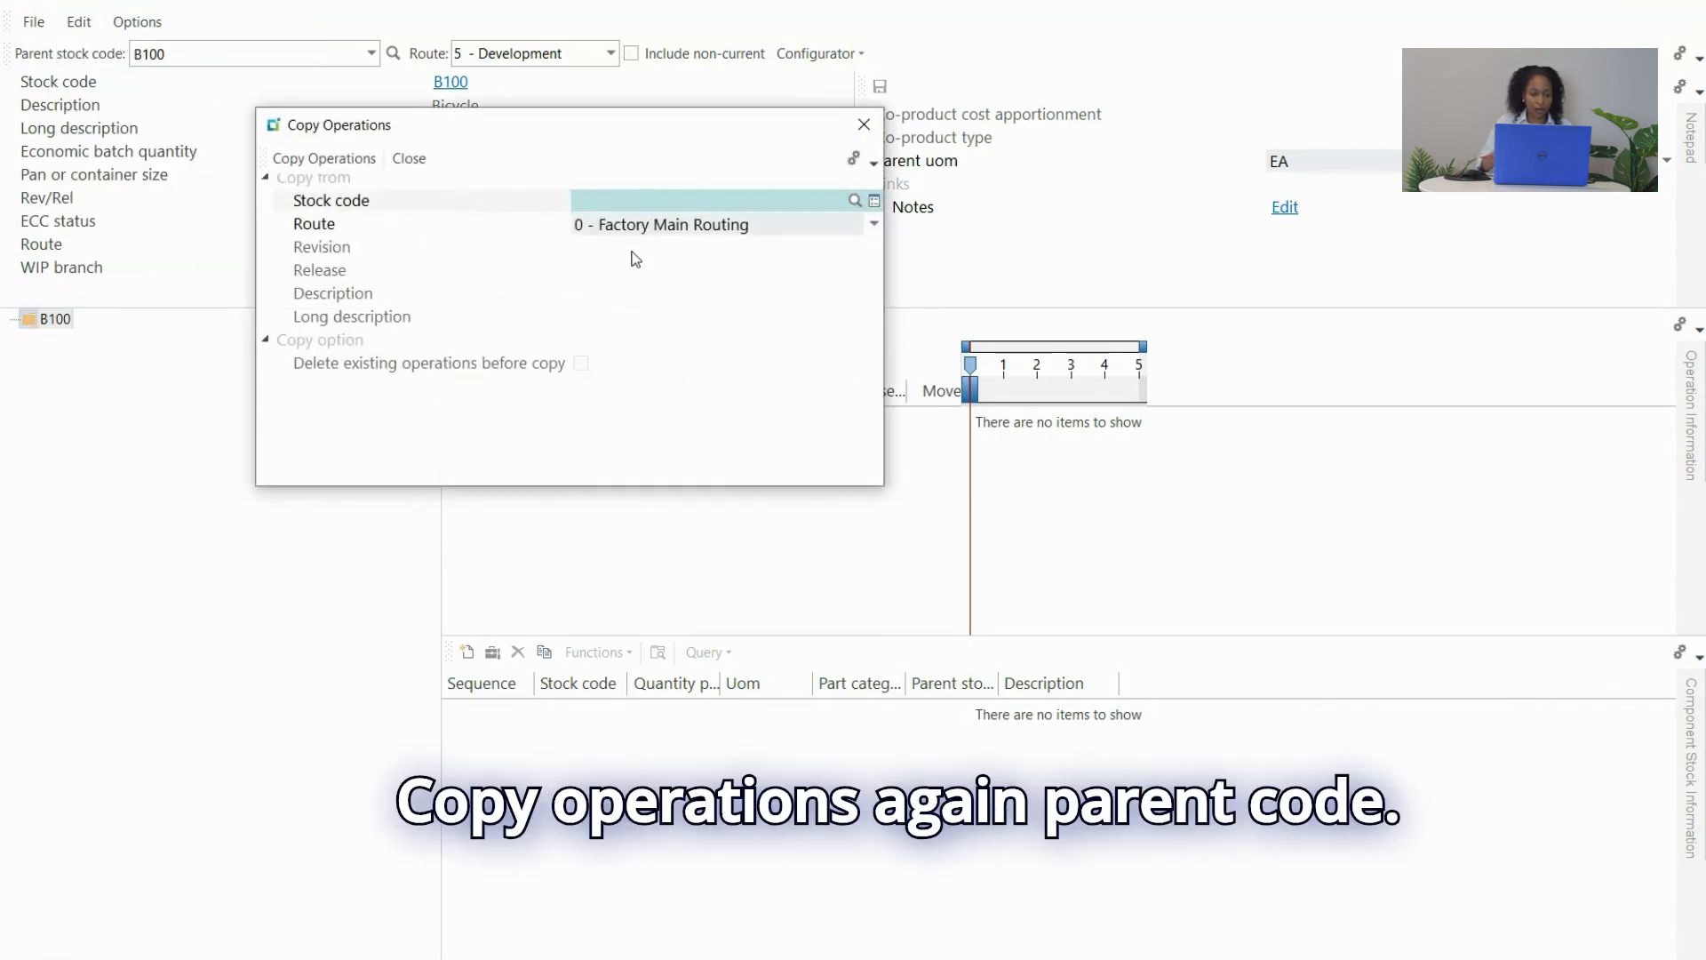
text(B100)
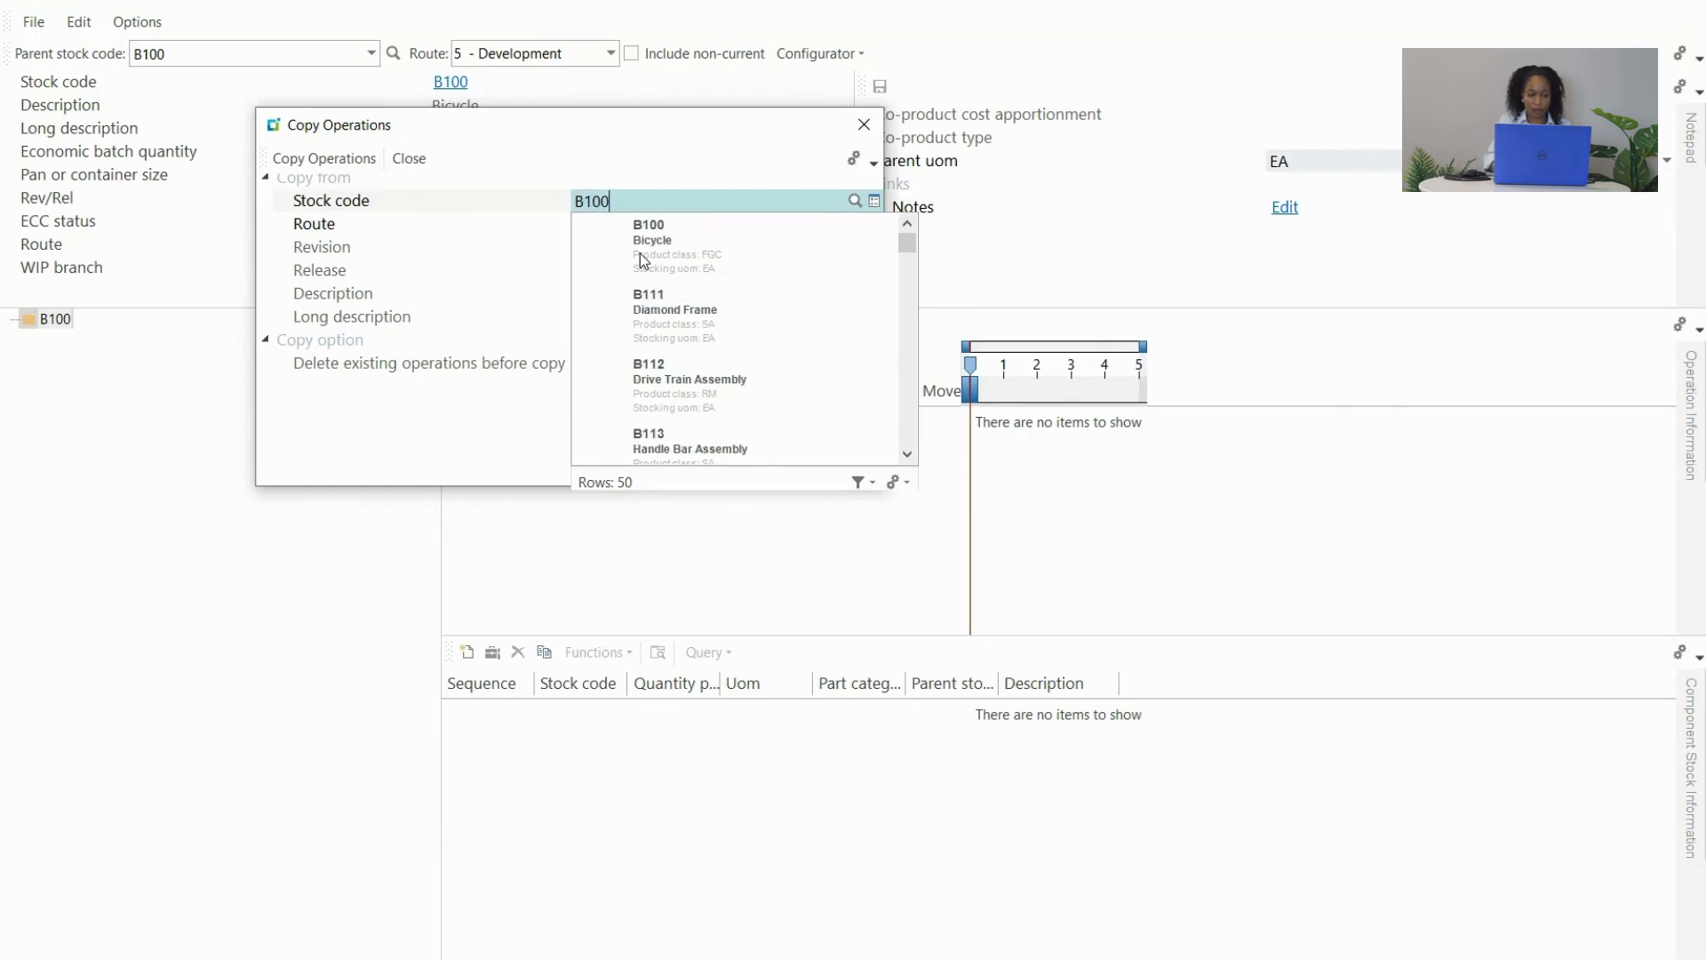
click(641, 256)
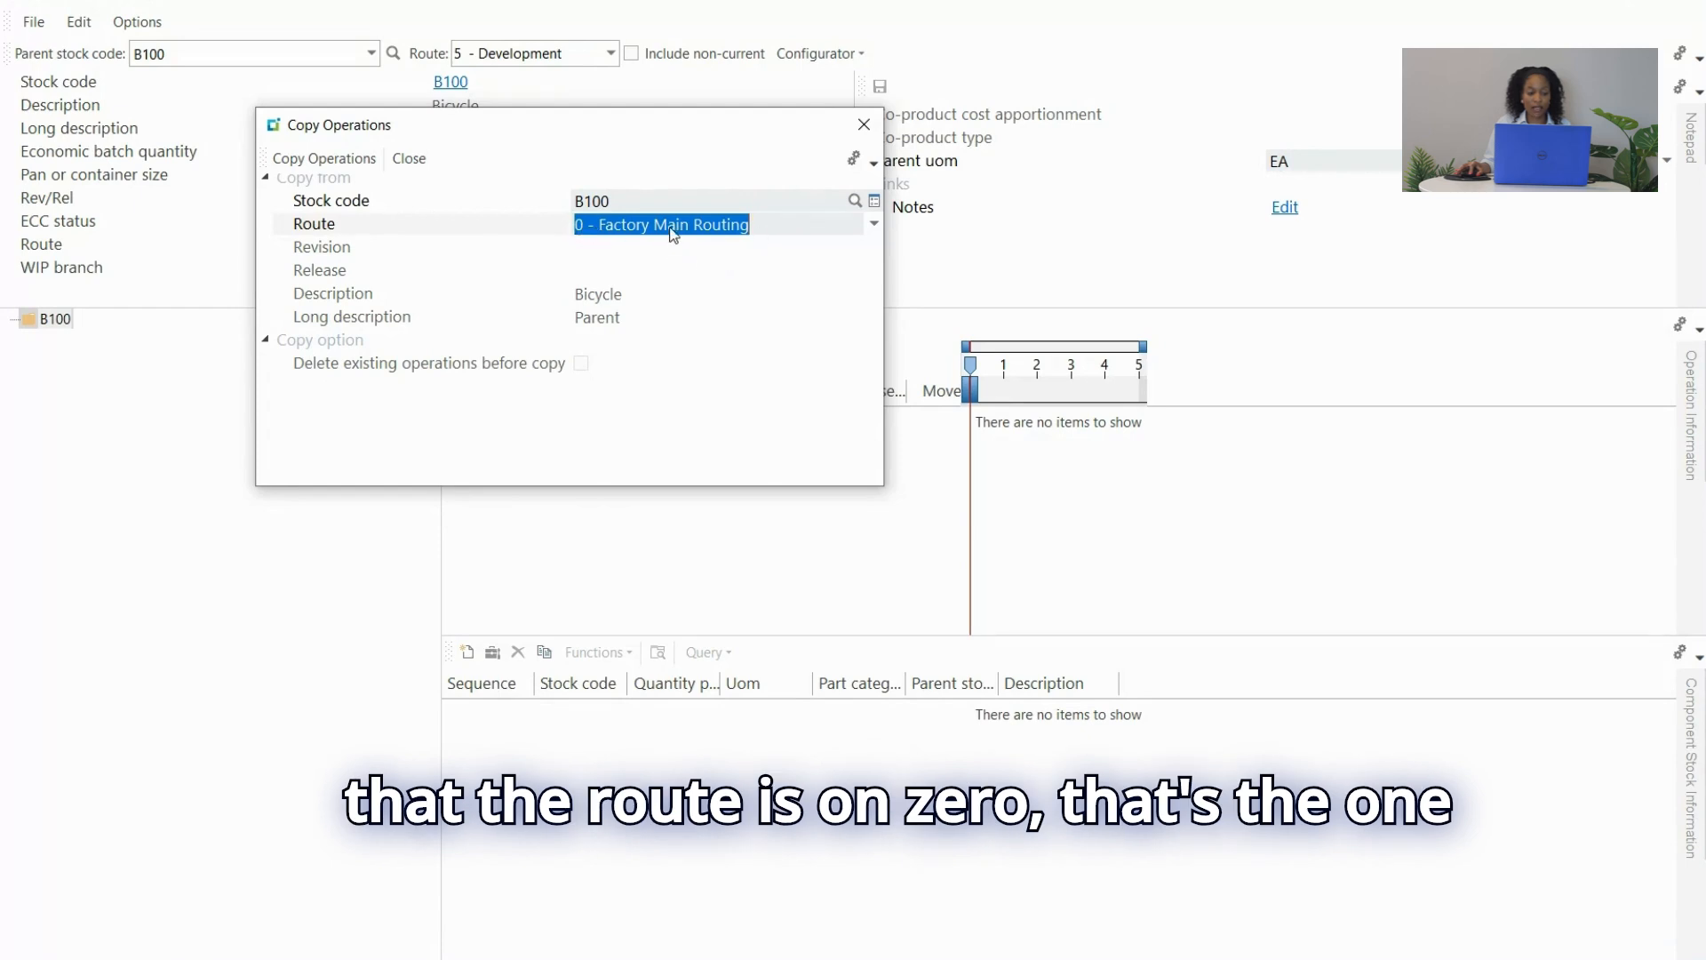
click(329, 158)
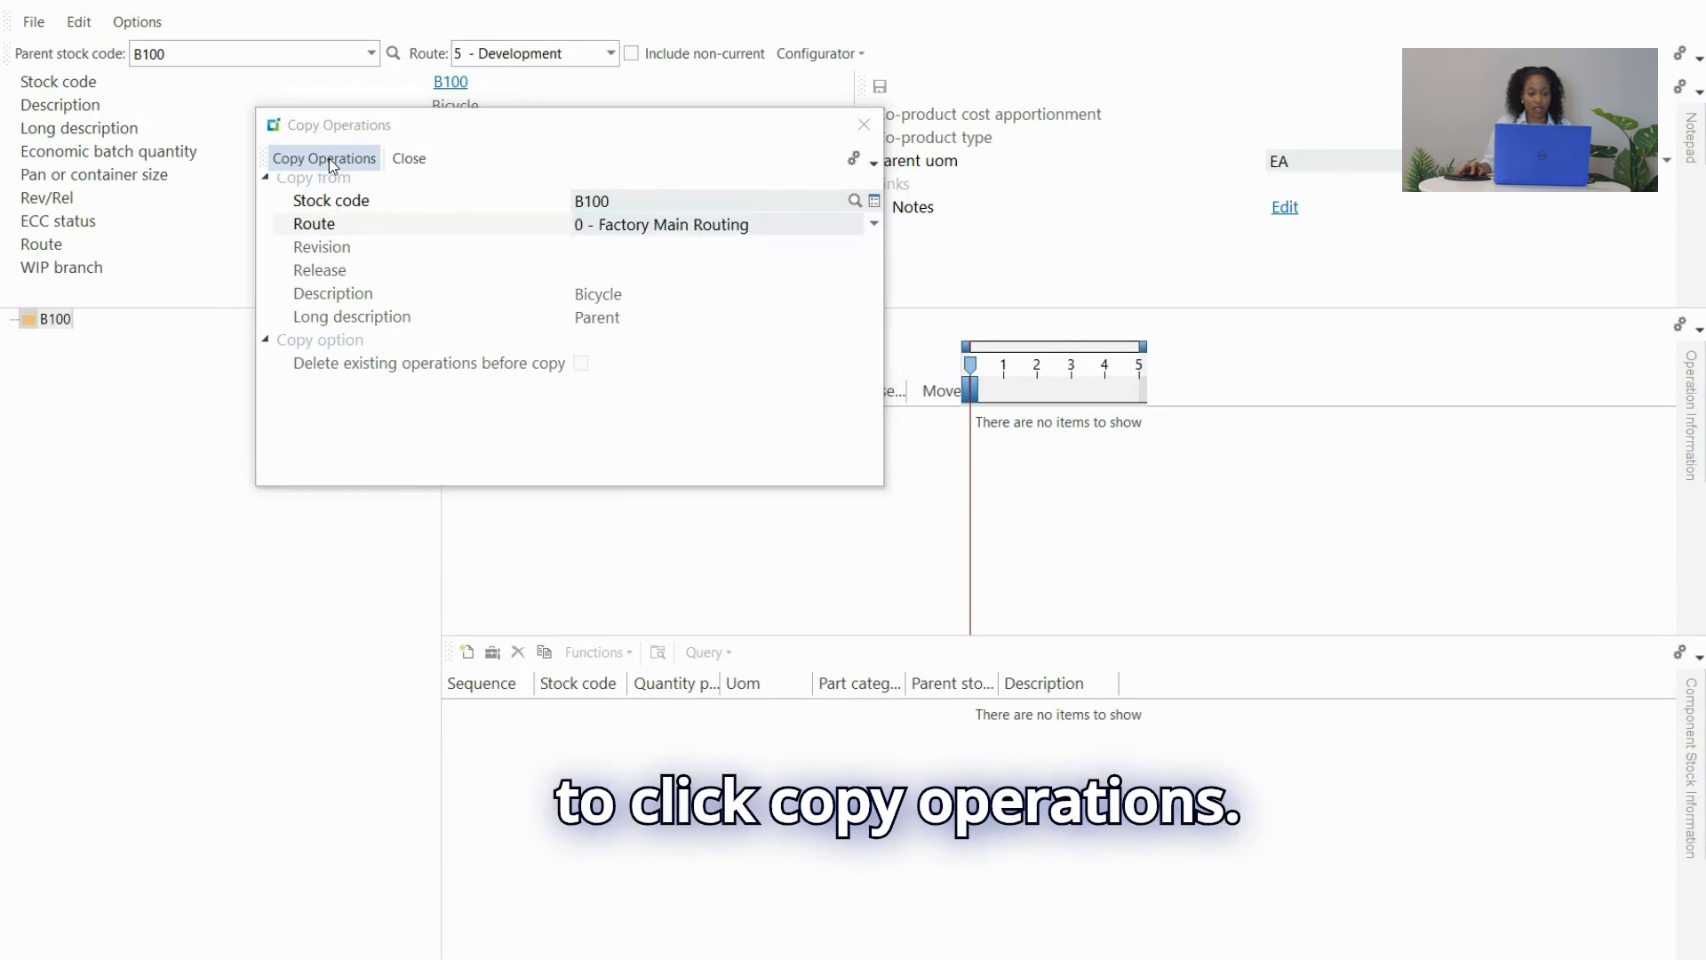
click(997, 488)
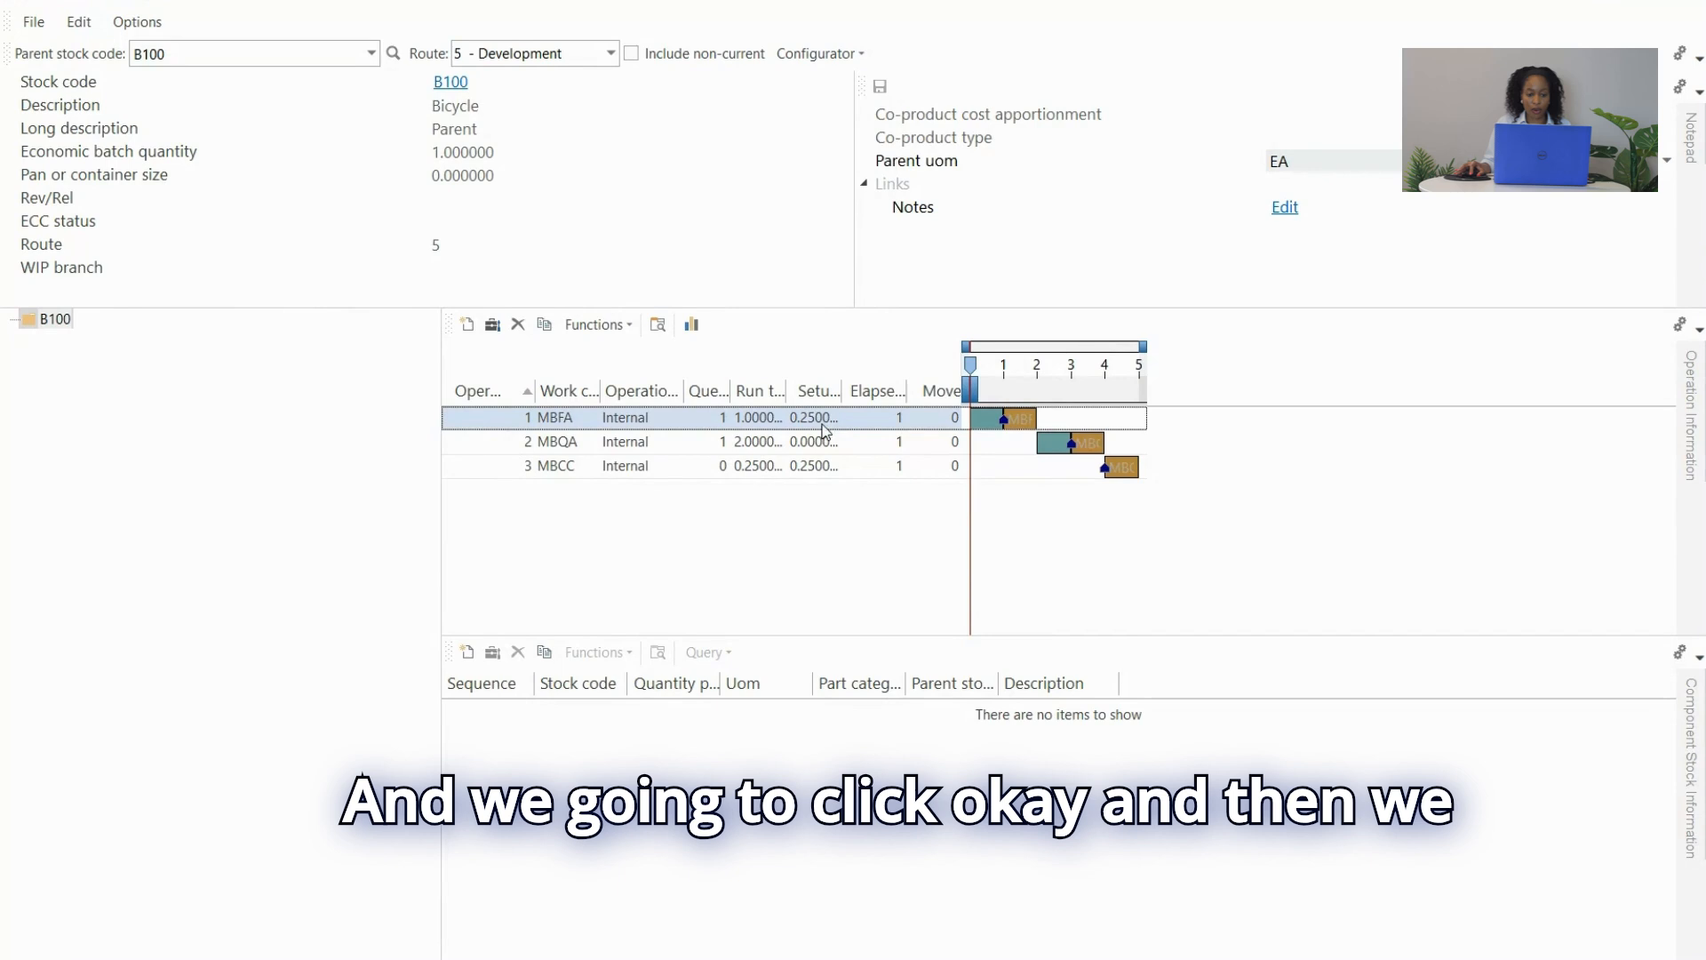
Copy components B111 through B115 from B100 route 0 into route 5.
click(79, 23)
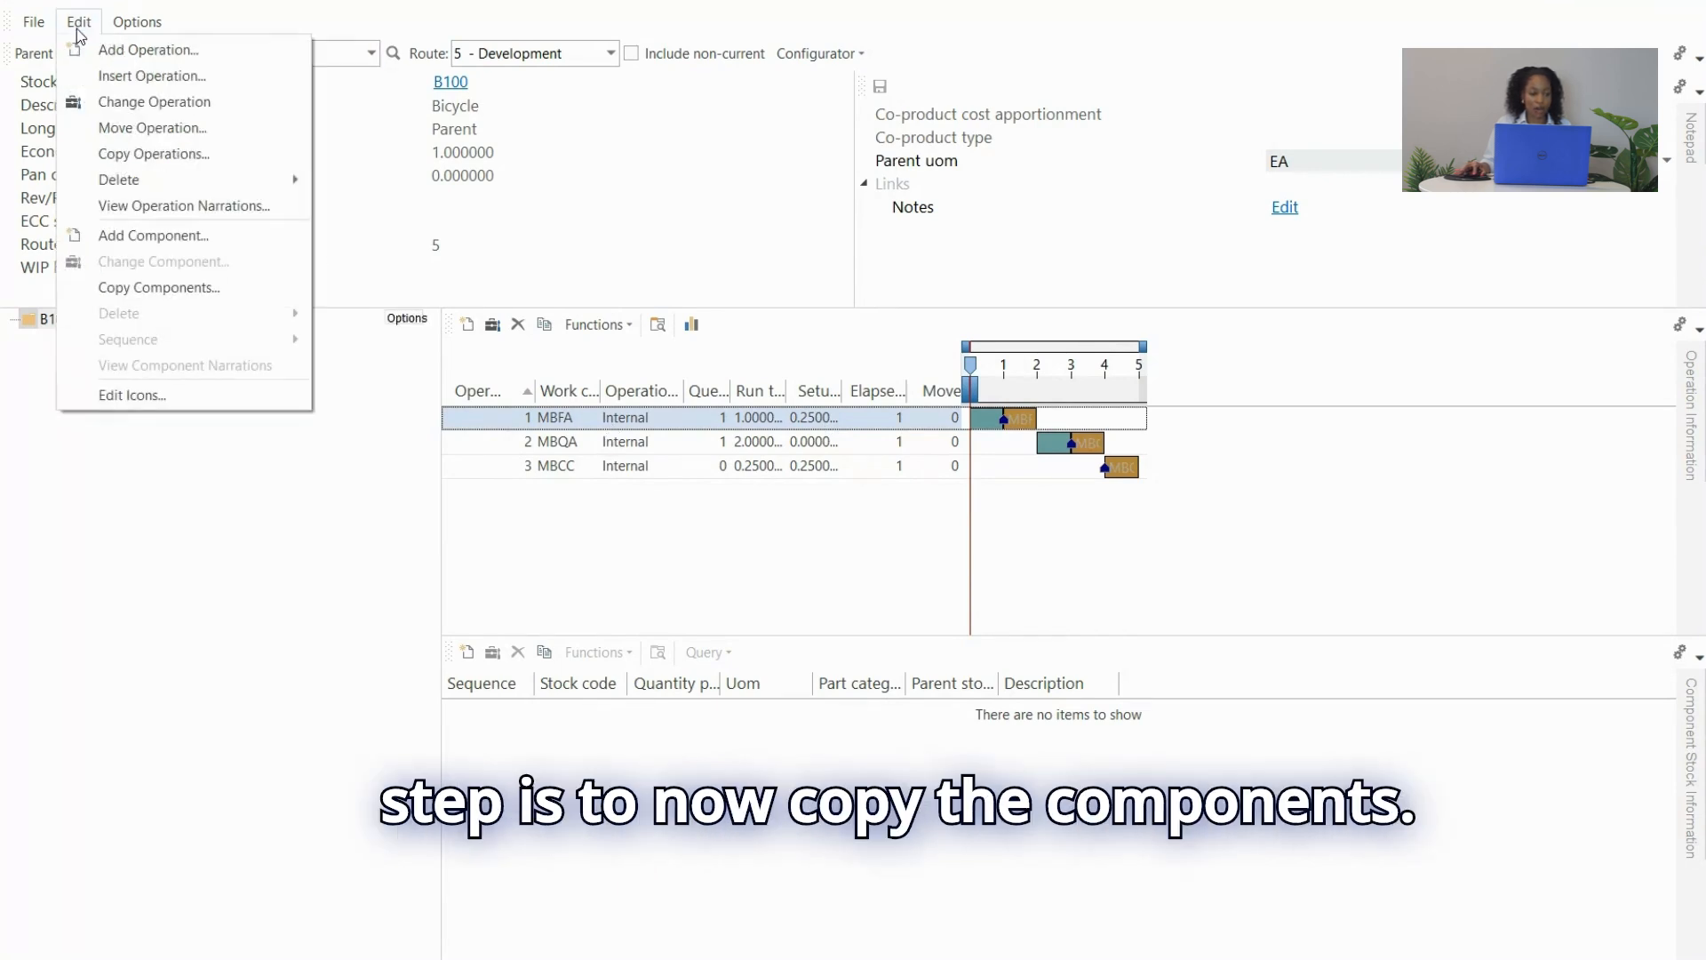
click(181, 298)
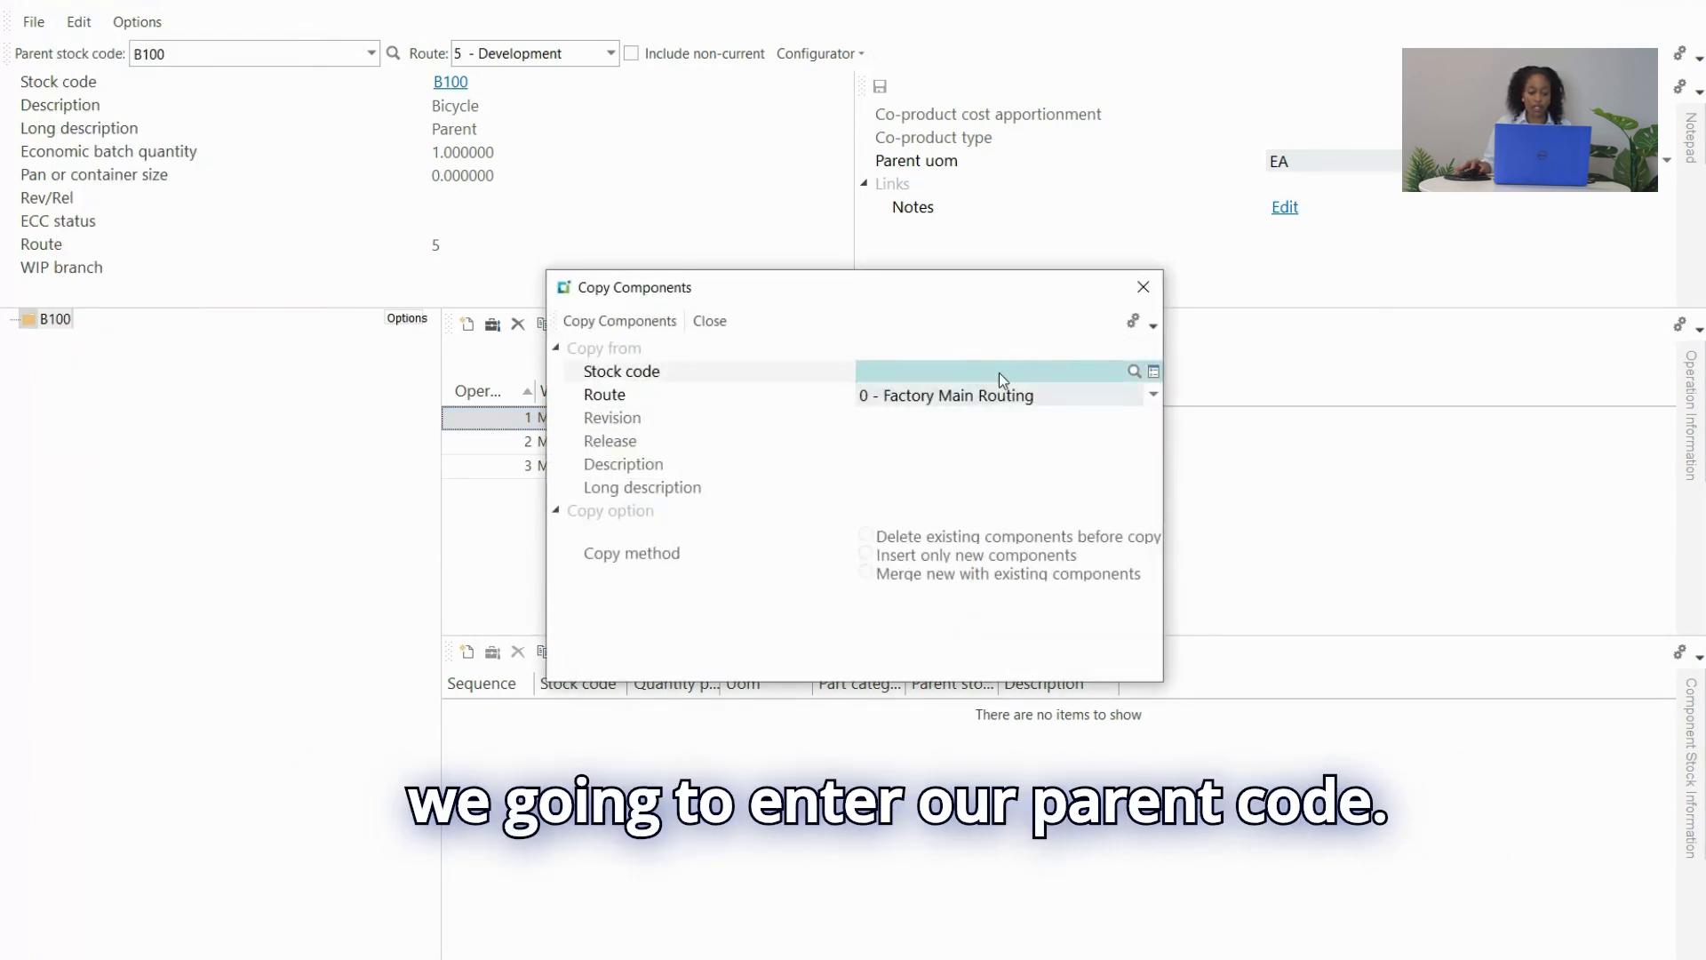
text(B100)
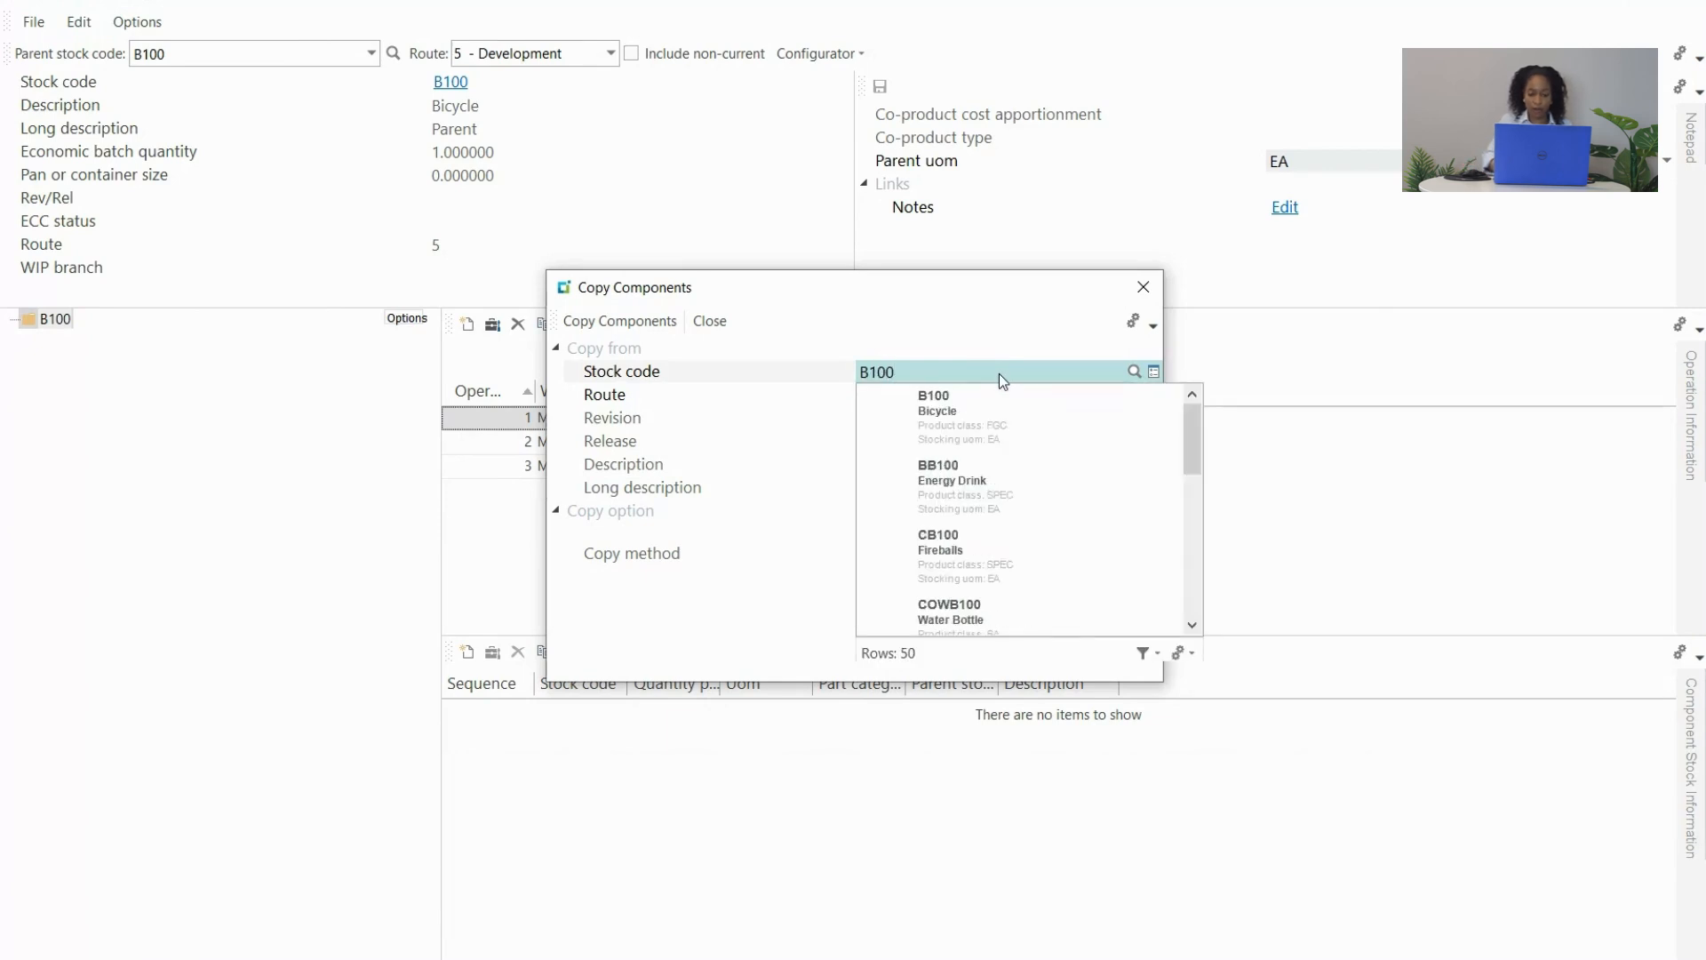
key(Tab)
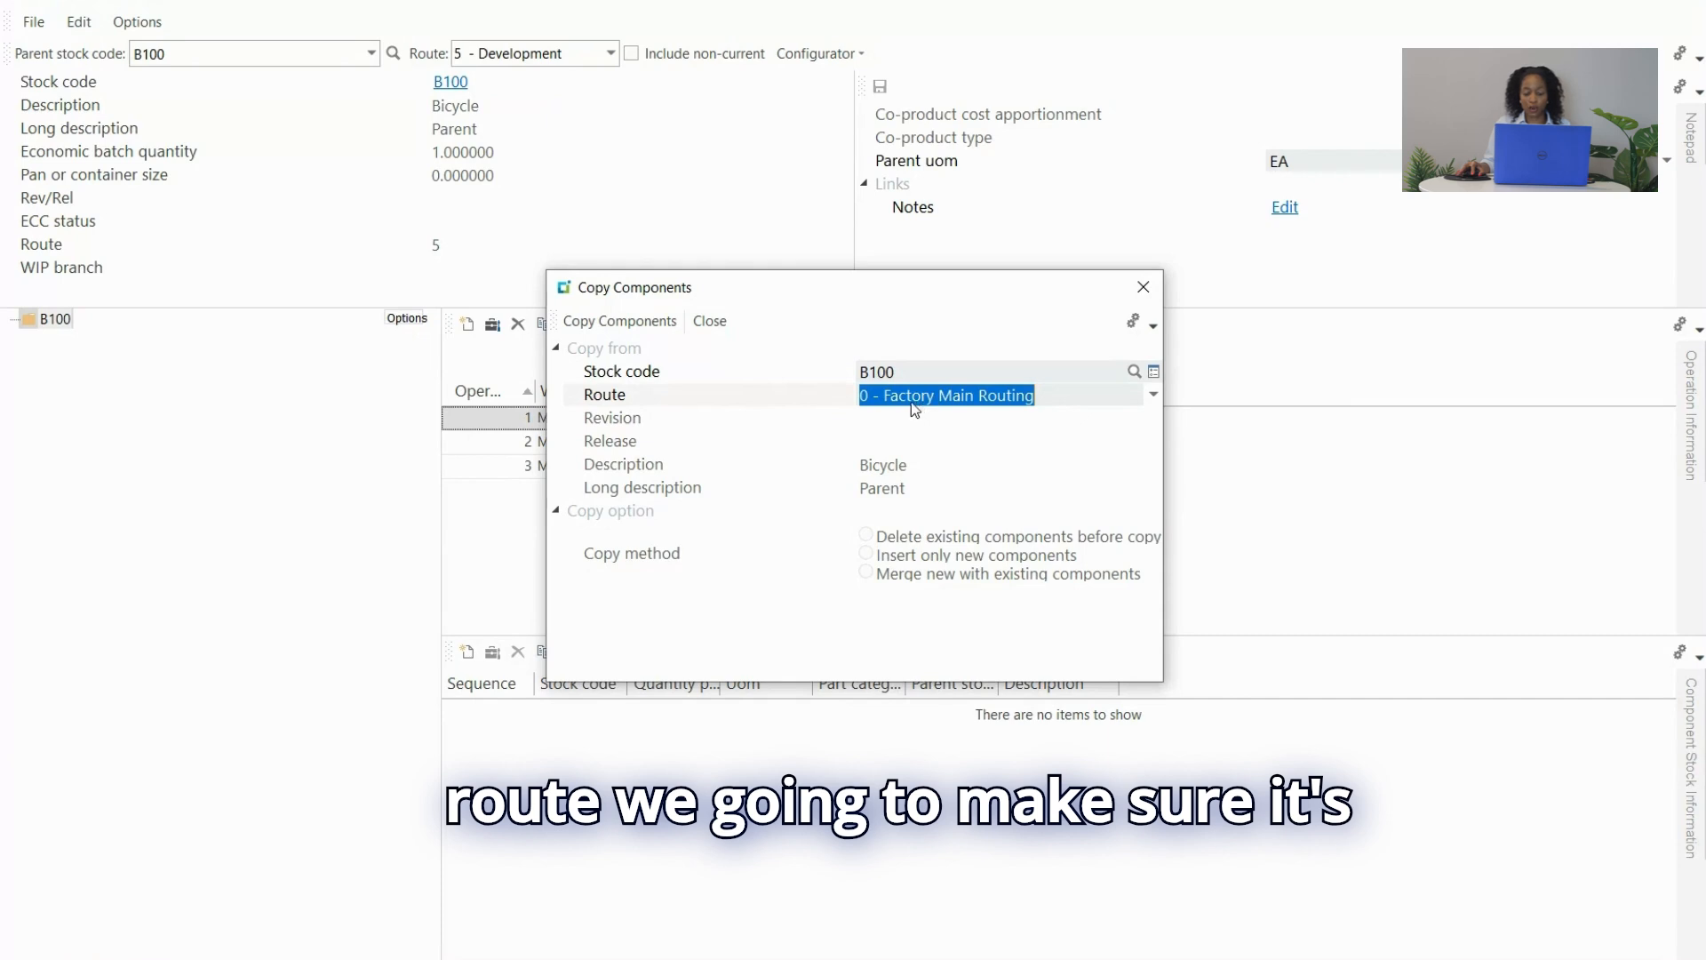
click(643, 325)
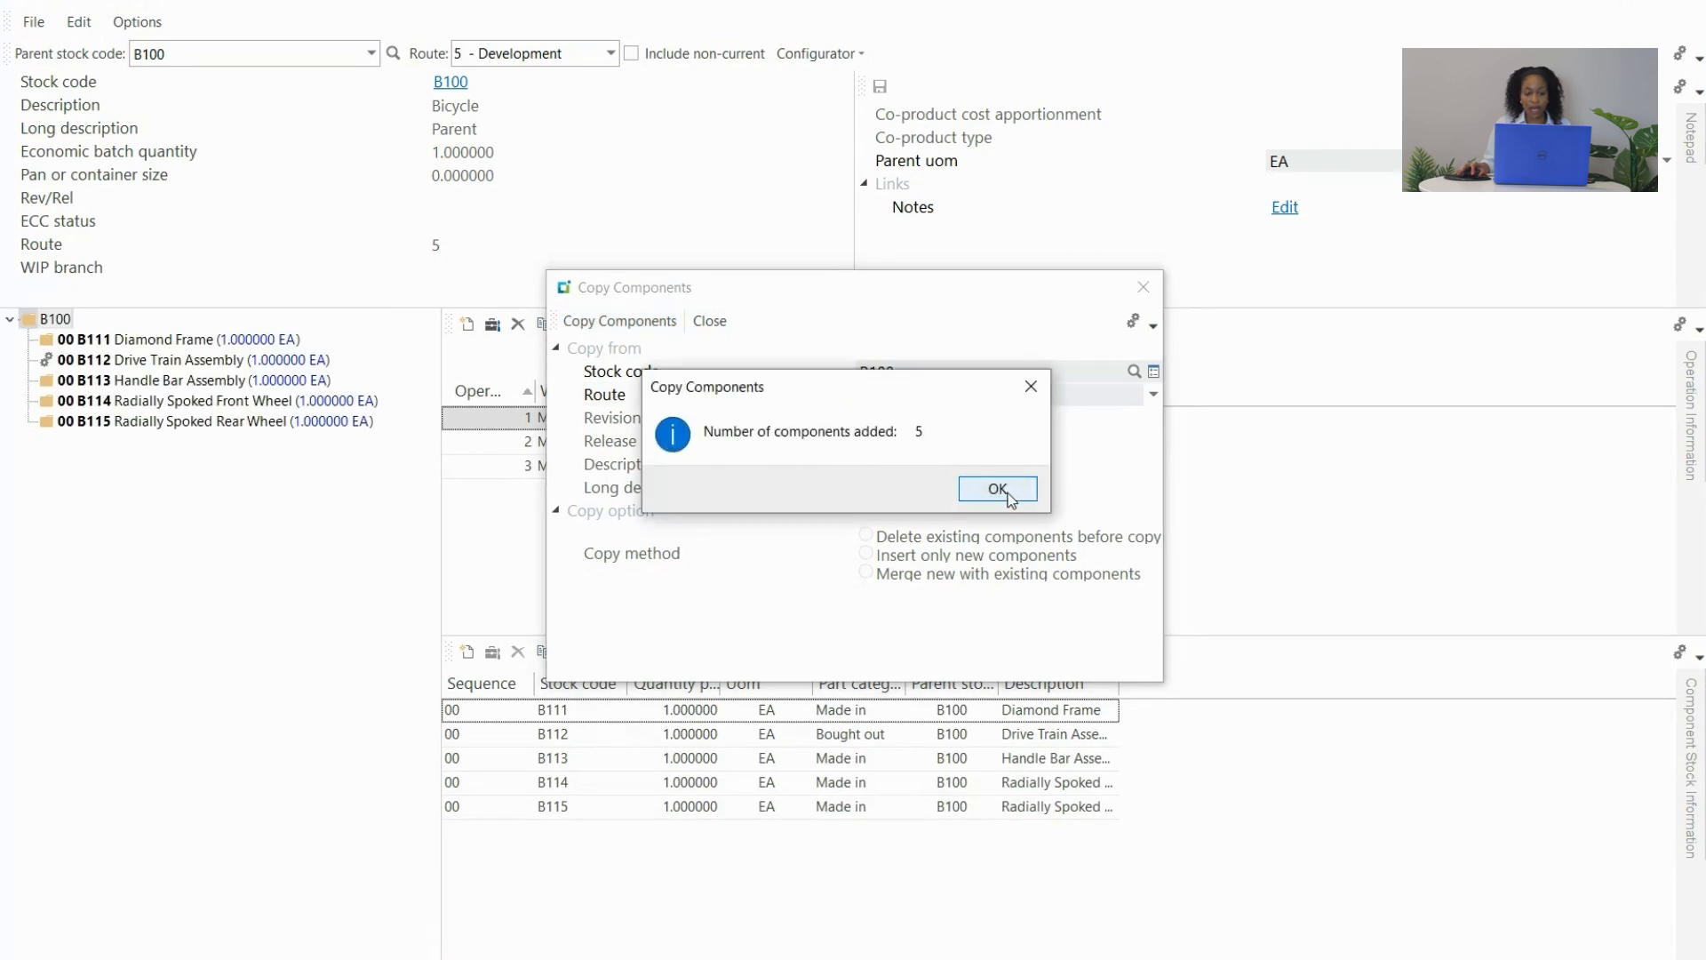
click(1005, 492)
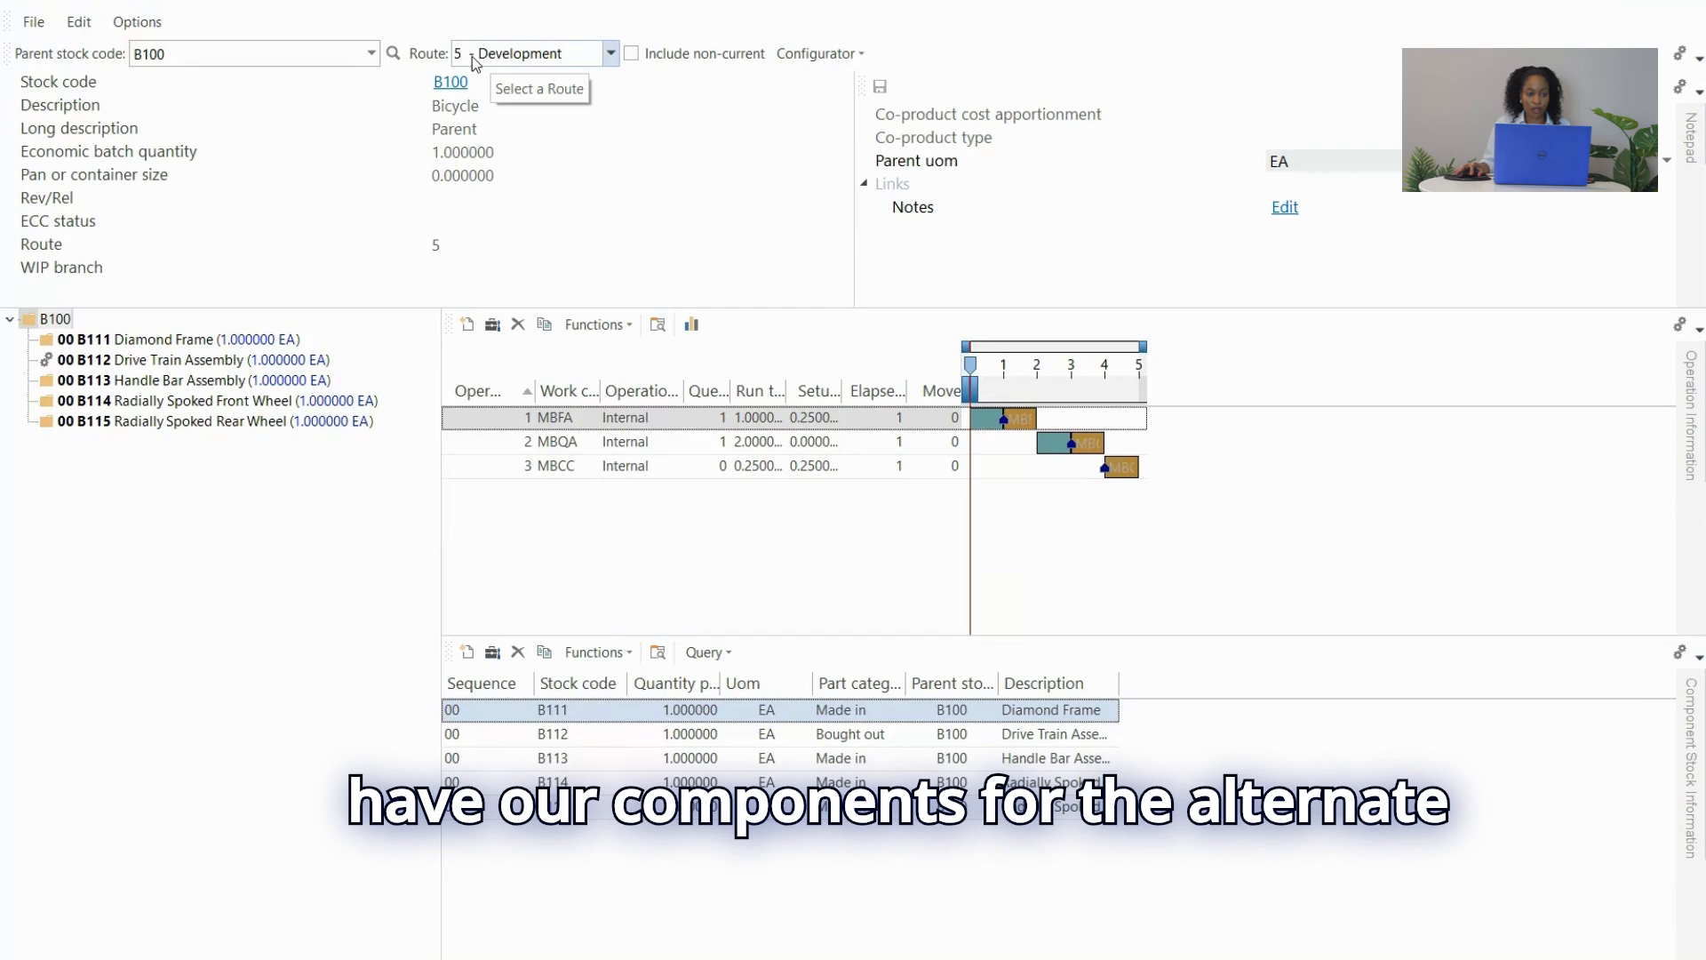
Close Structures and Routings and launch Stock Code Where-used Query from Bill of Materials.
click(1678, 4)
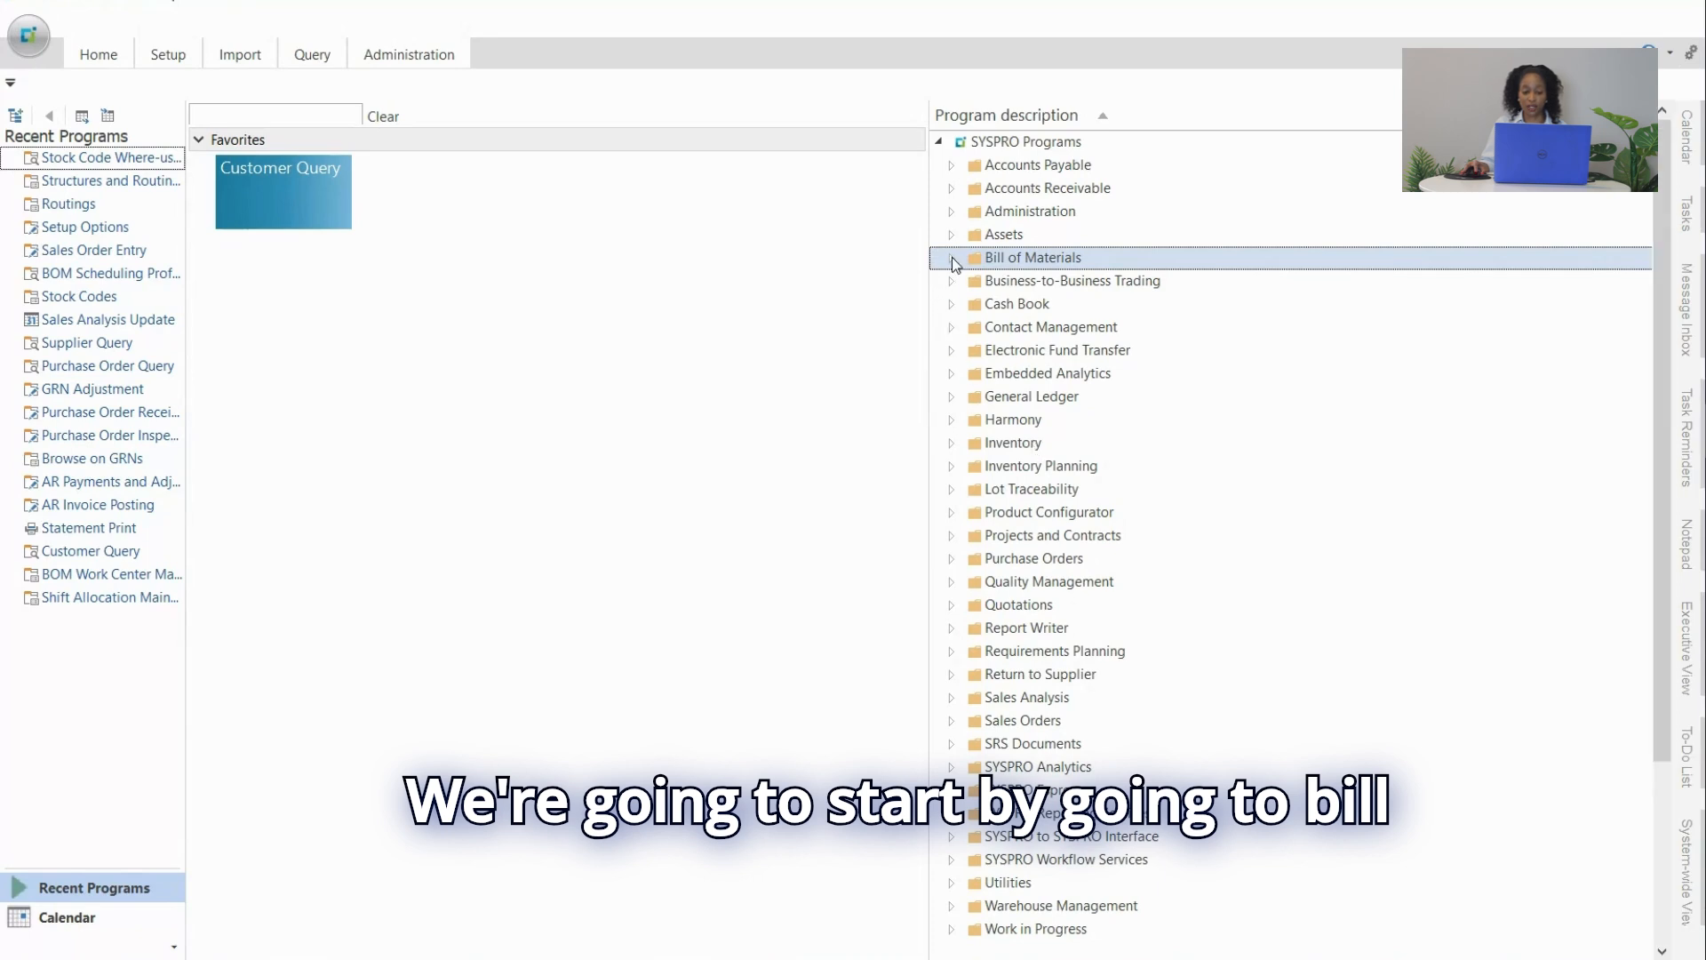
click(951, 258)
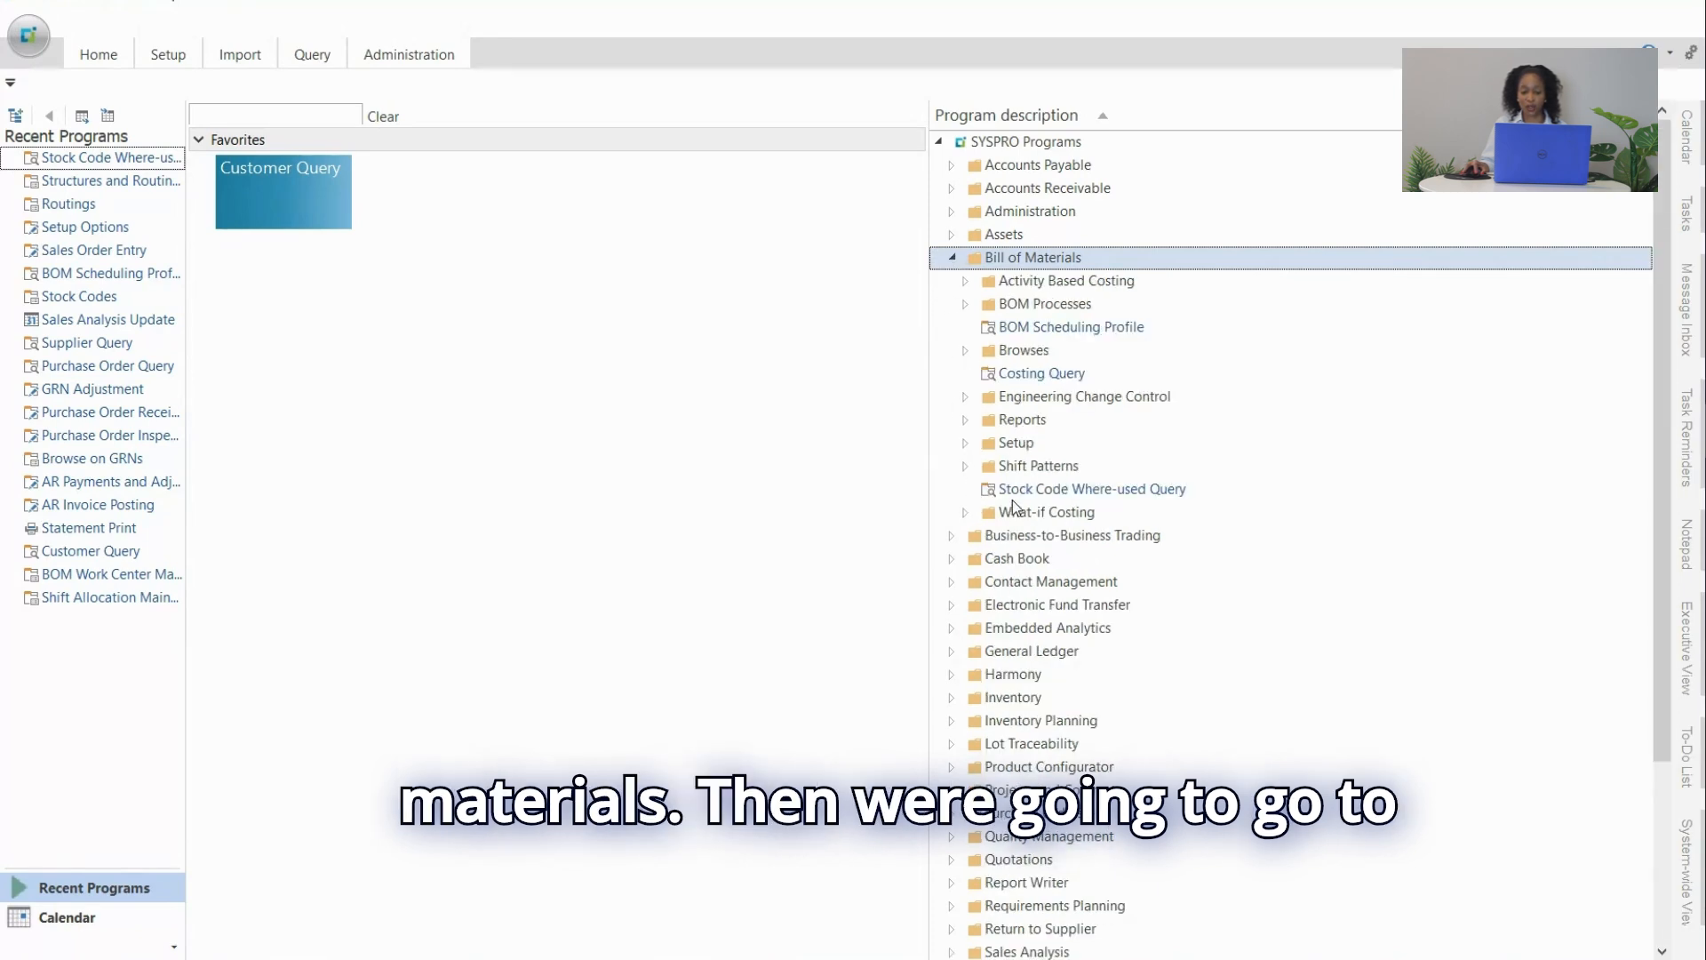
click(1180, 498)
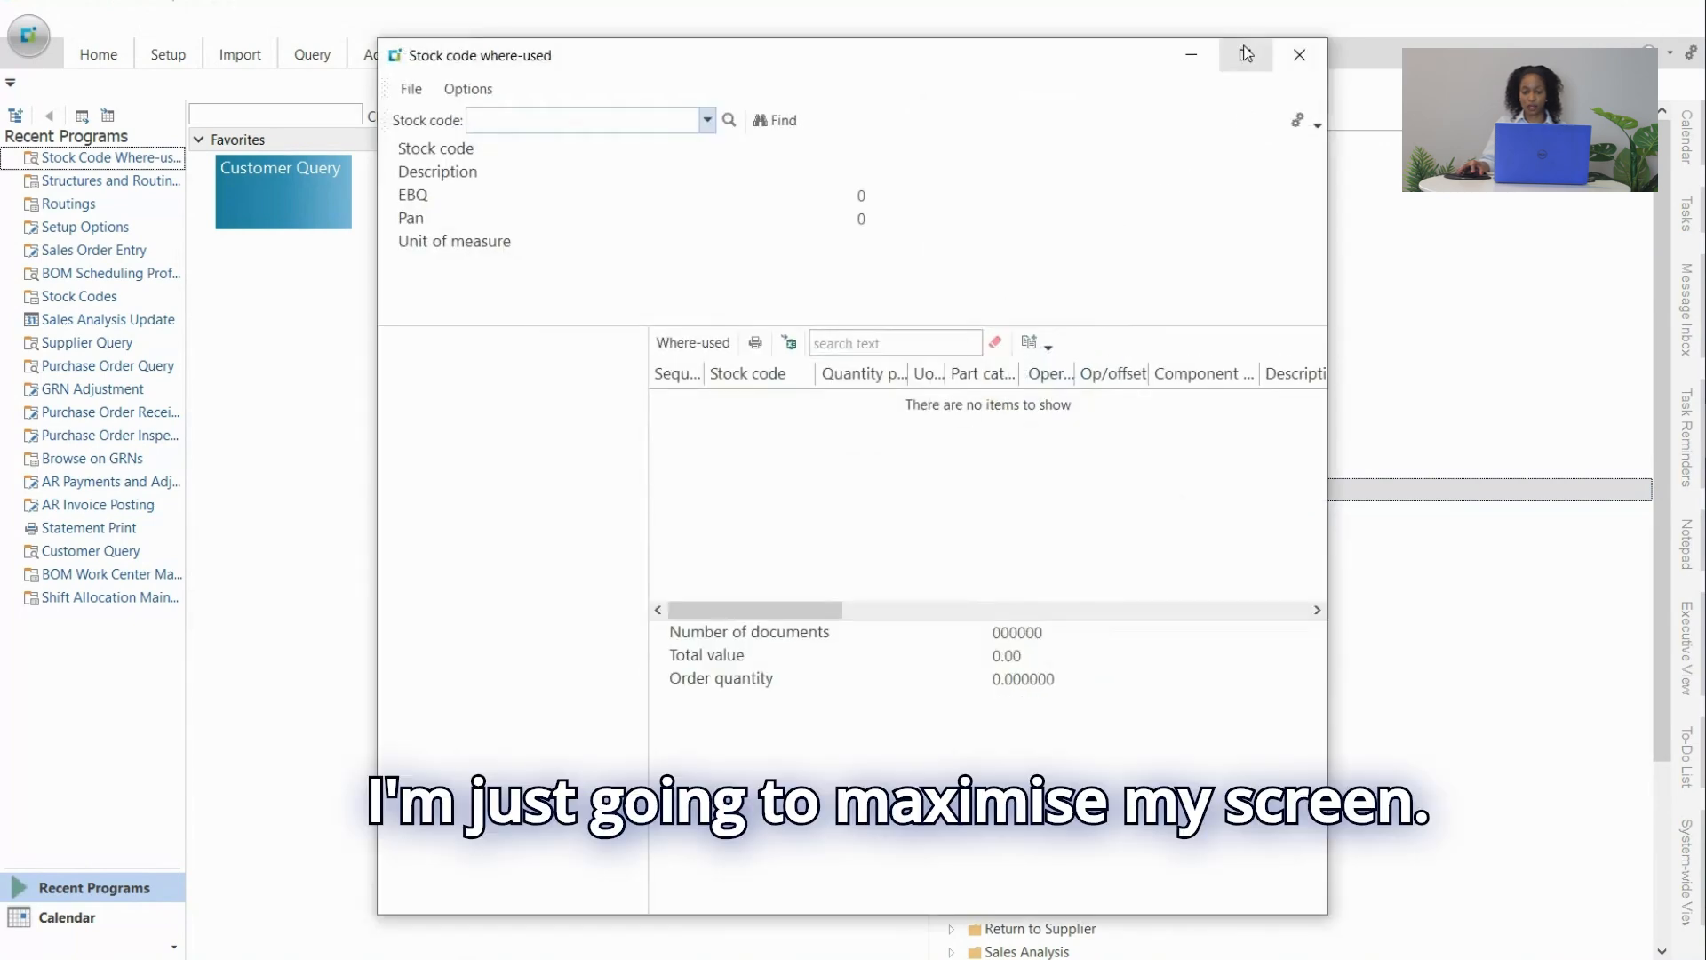
Query GF120 to see it used in GF110 with quantity 8, then close the query.
click(1242, 50)
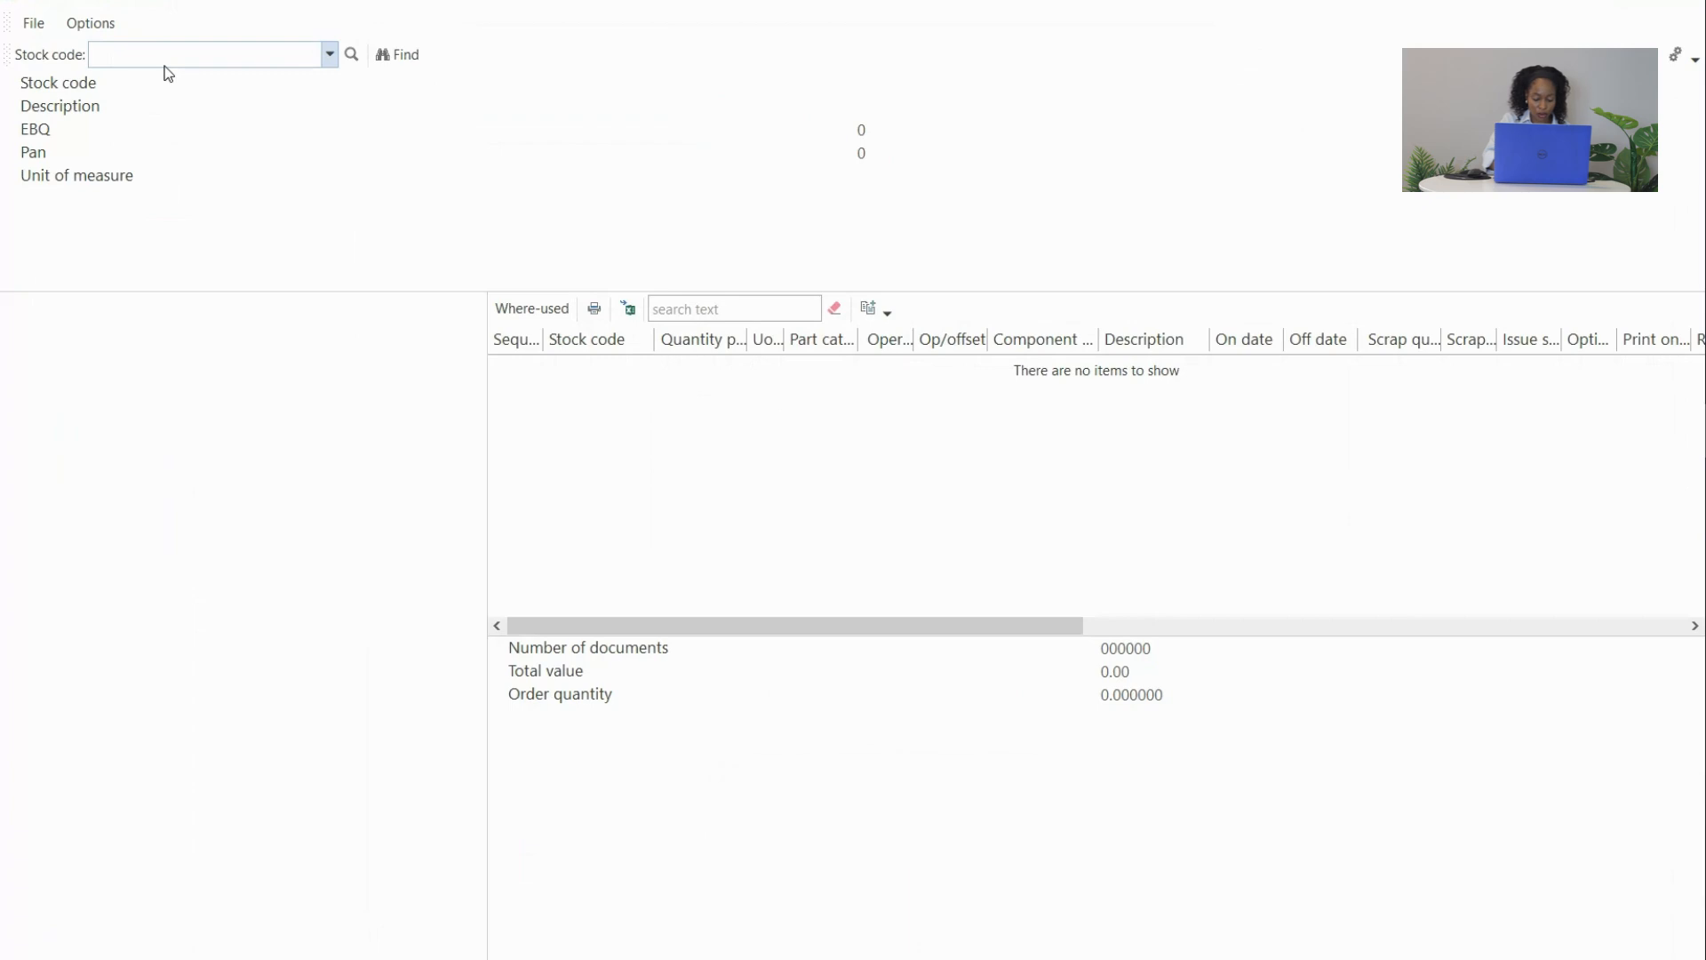
text(G)
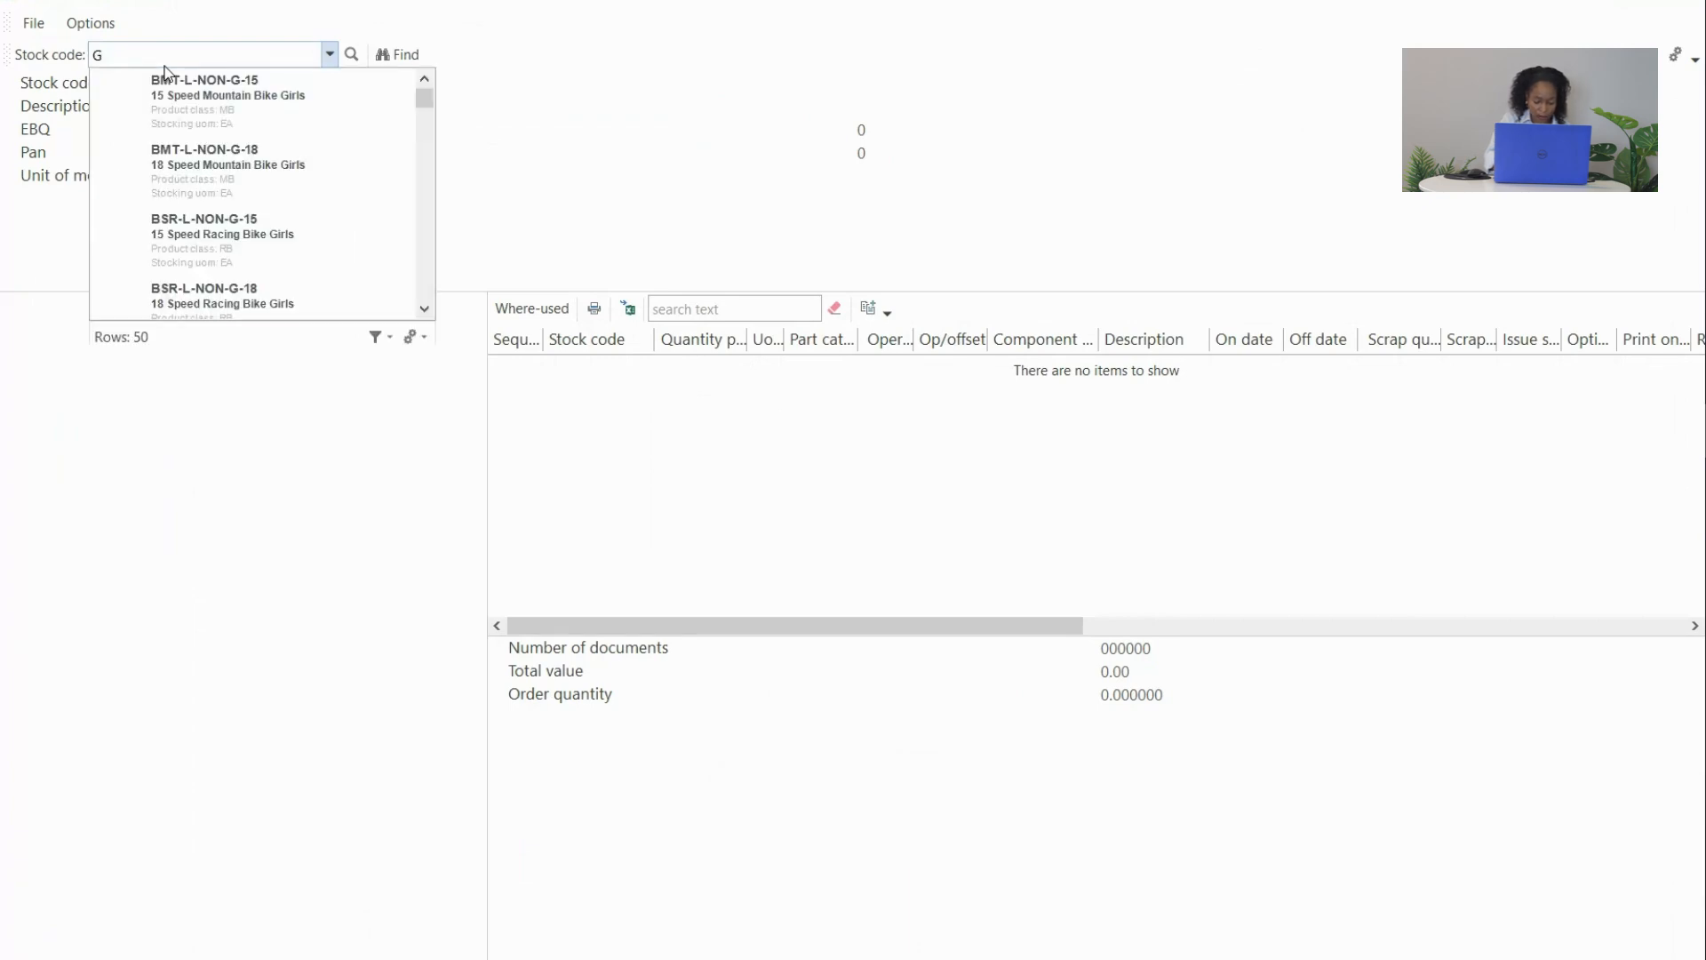
text(F120)
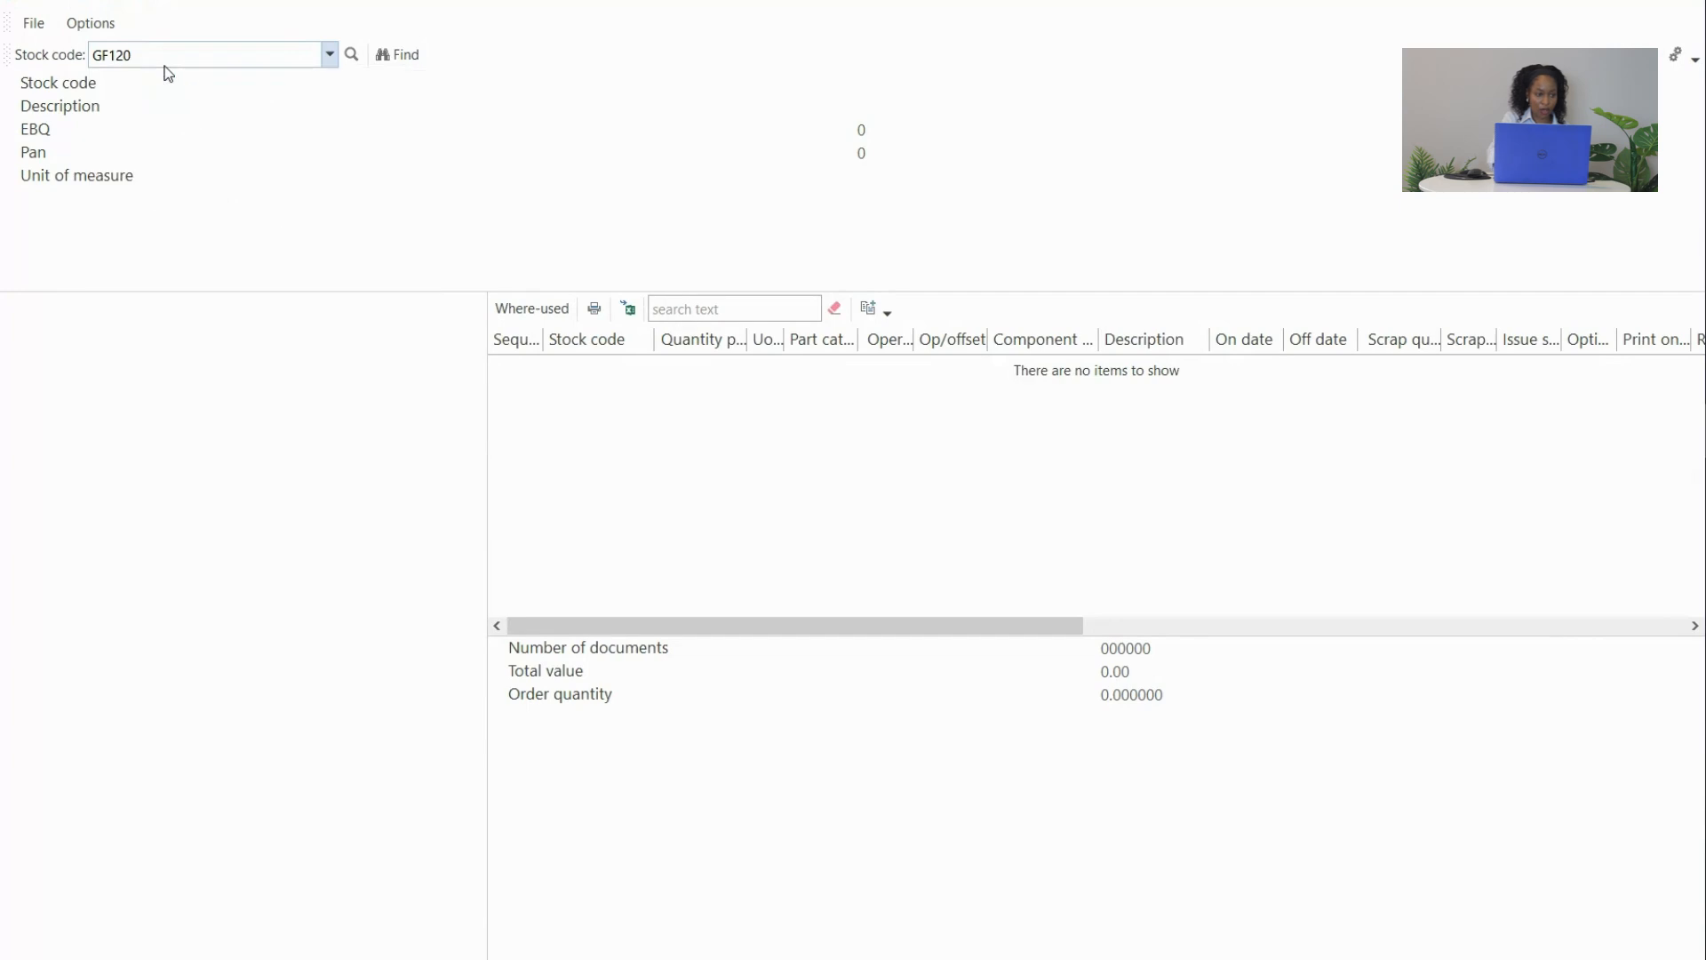
key(Tab)
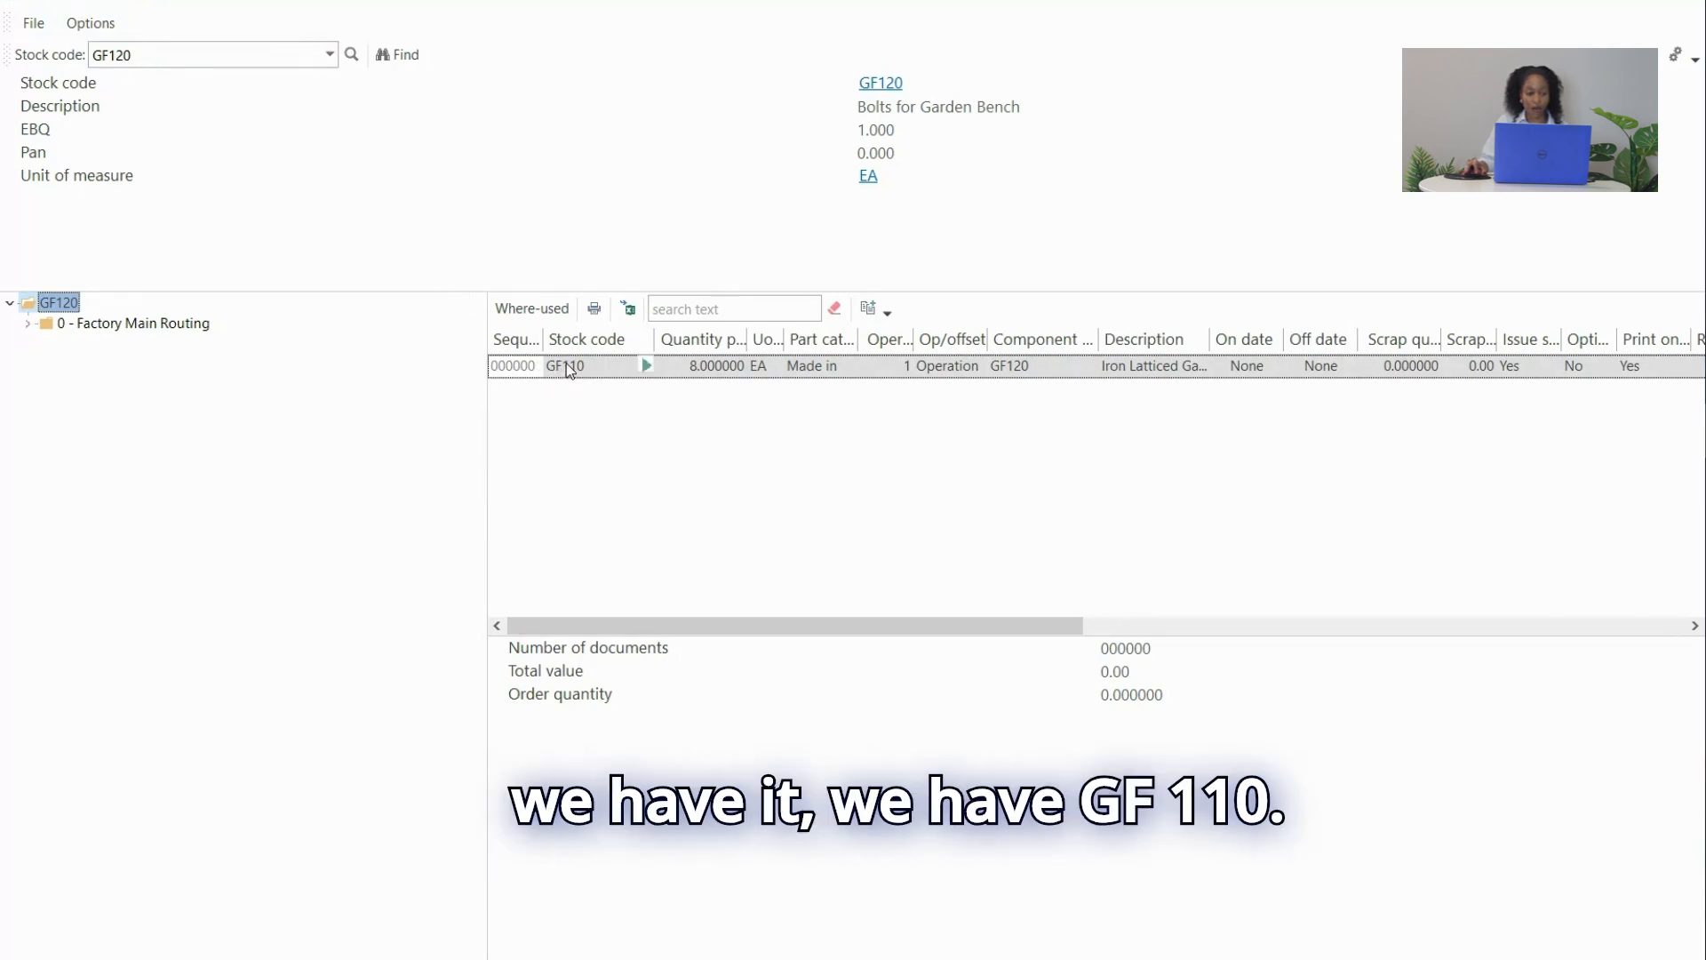
click(1671, 3)
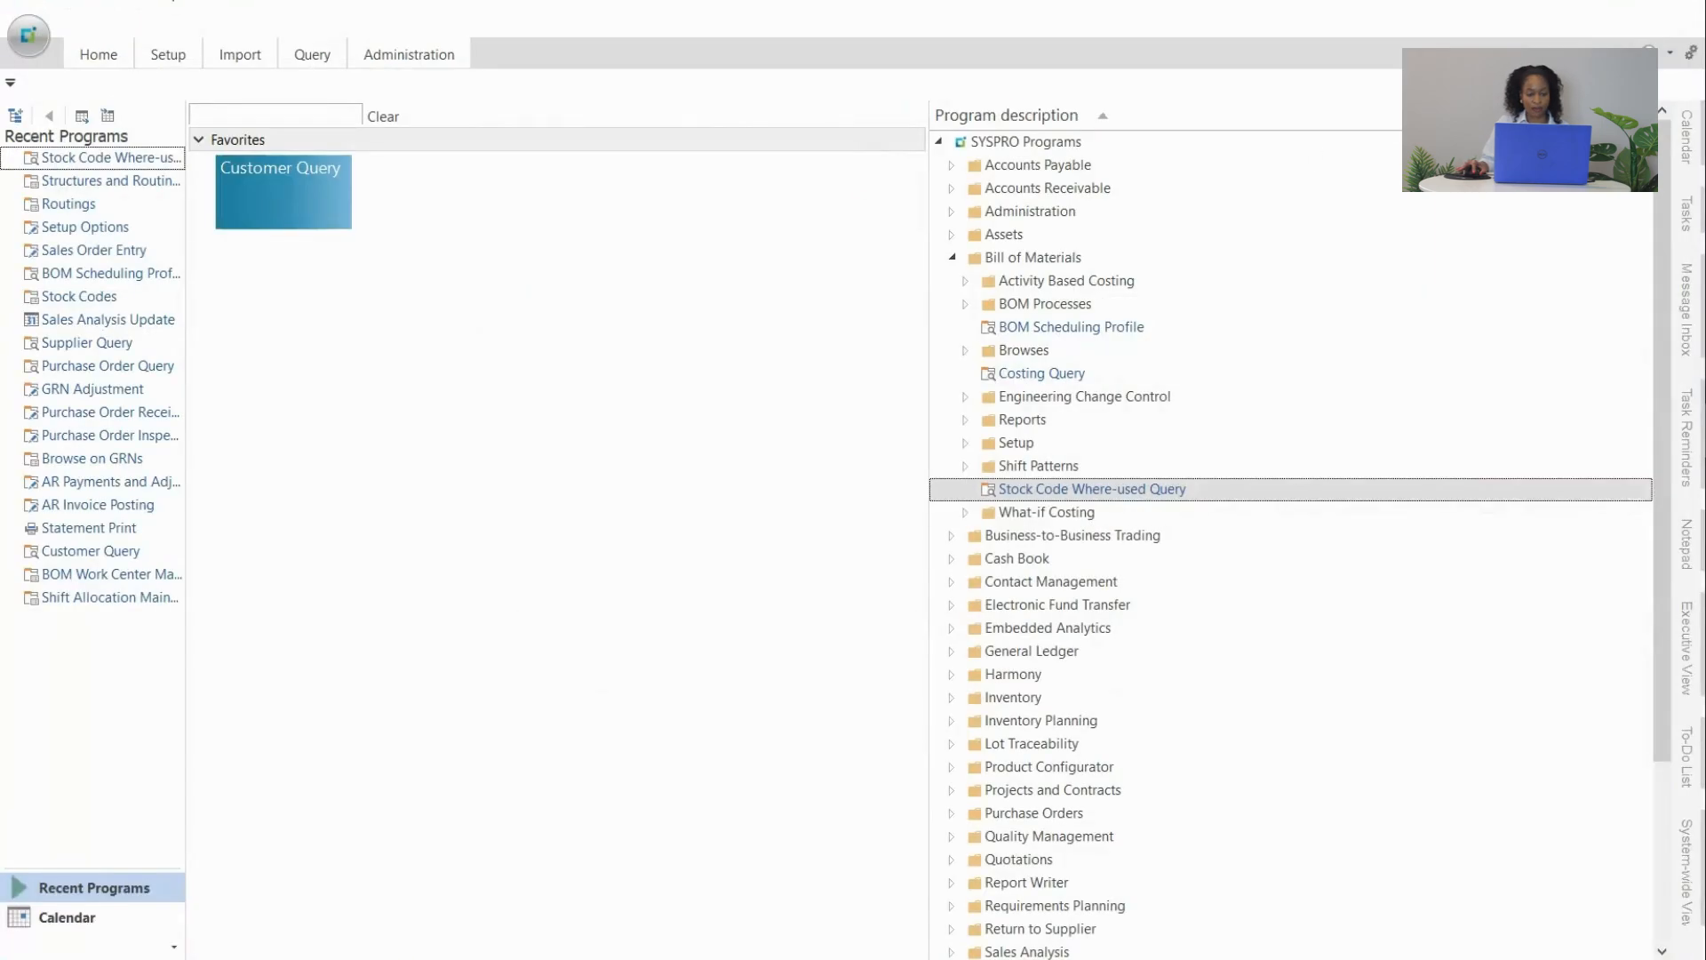